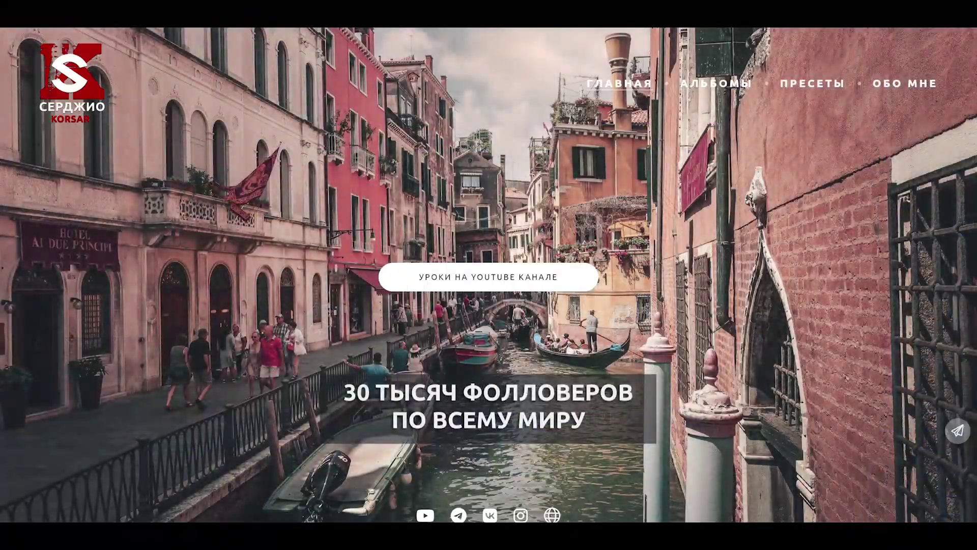
# Open the author's ПРЕСЕТЫ page and browse the preset packs and 1000-preset special offer.
pyautogui.click(813, 84)
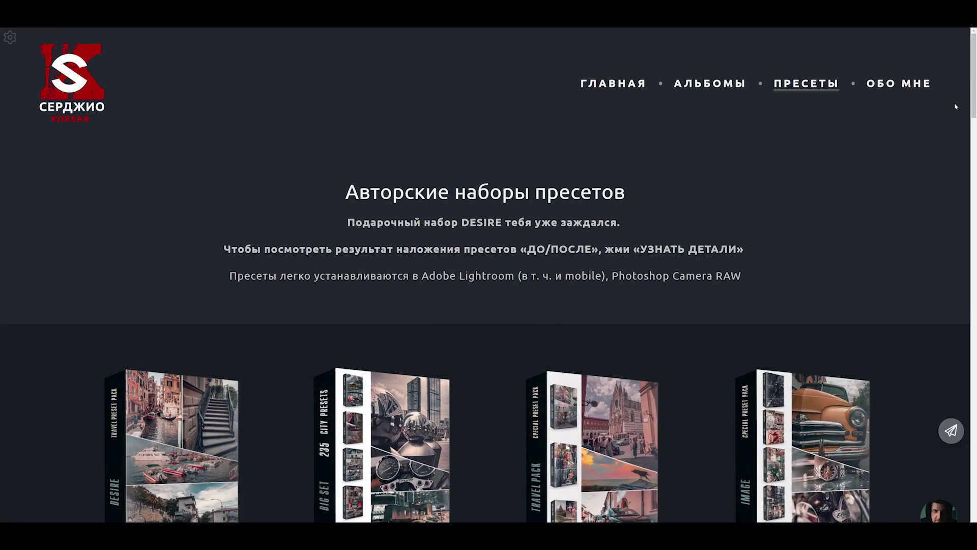
pyautogui.scroll(-5, 973, 94)
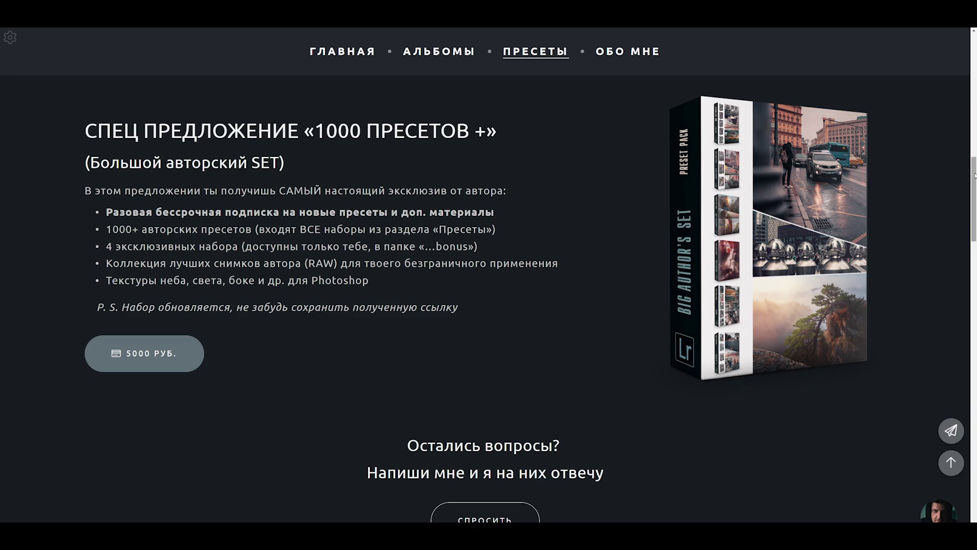
pyautogui.moveTo(975, 175); pyautogui.dragTo(973, 318)
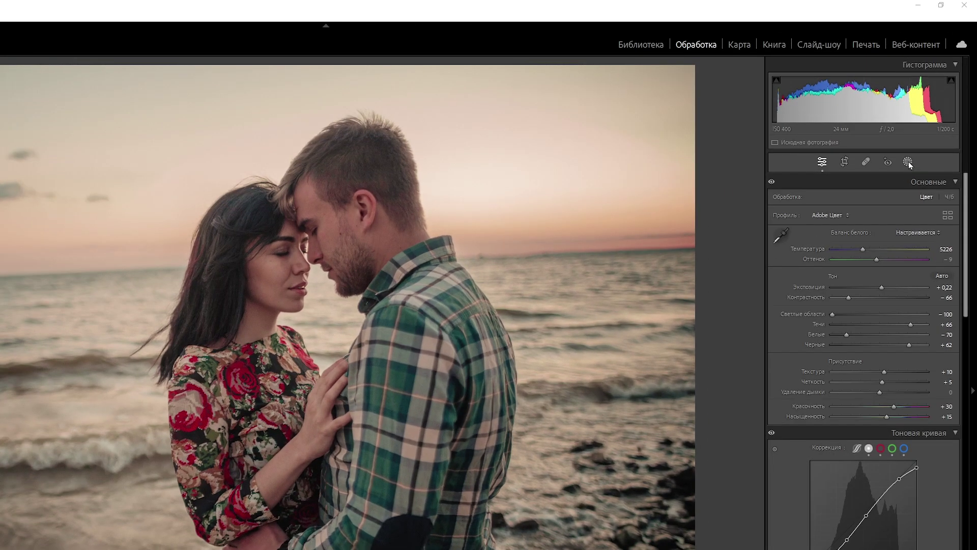
# Create a Person 1 mask limited to Одежда (Clothing) on the couple photo.
pyautogui.click(908, 162)
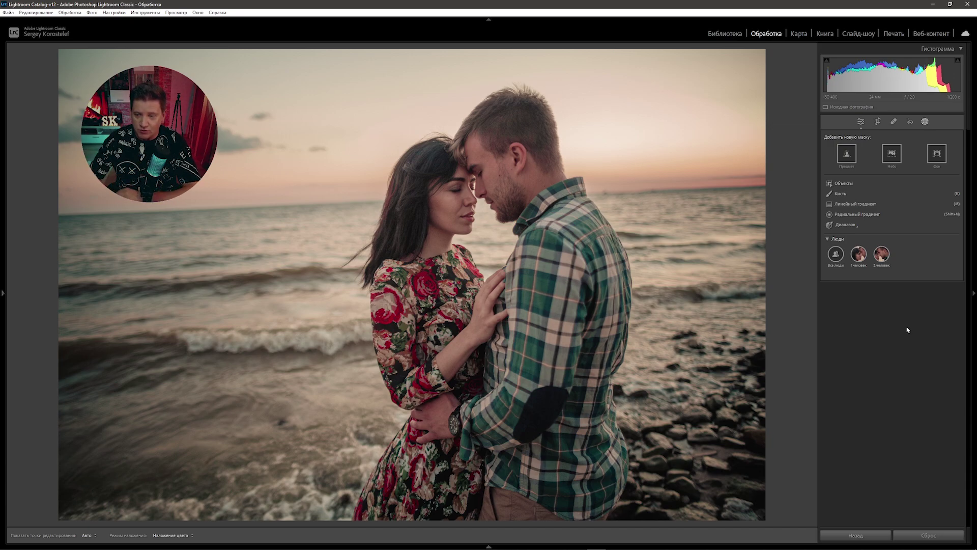
pyautogui.moveTo(858, 255)
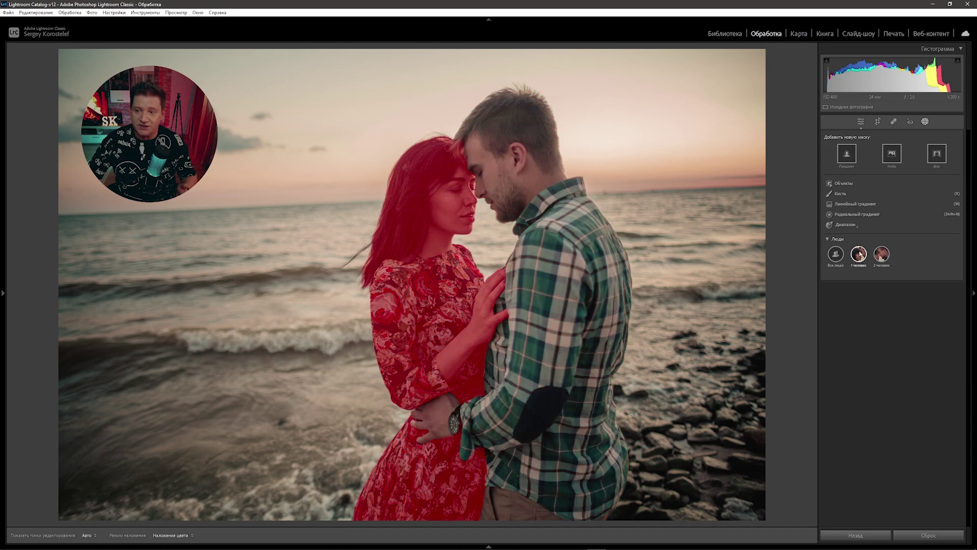
pyautogui.click(858, 253)
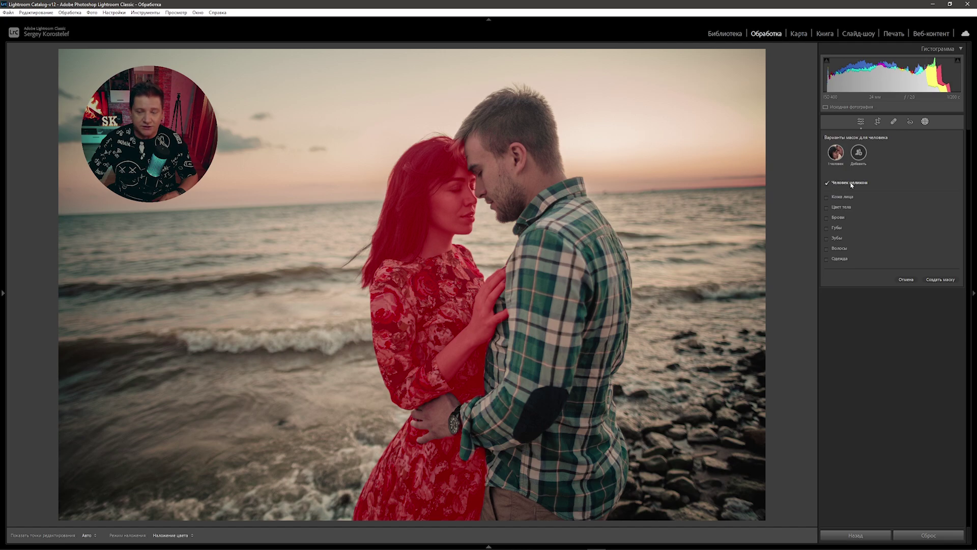
pyautogui.click(827, 207)
pyautogui.click(827, 217)
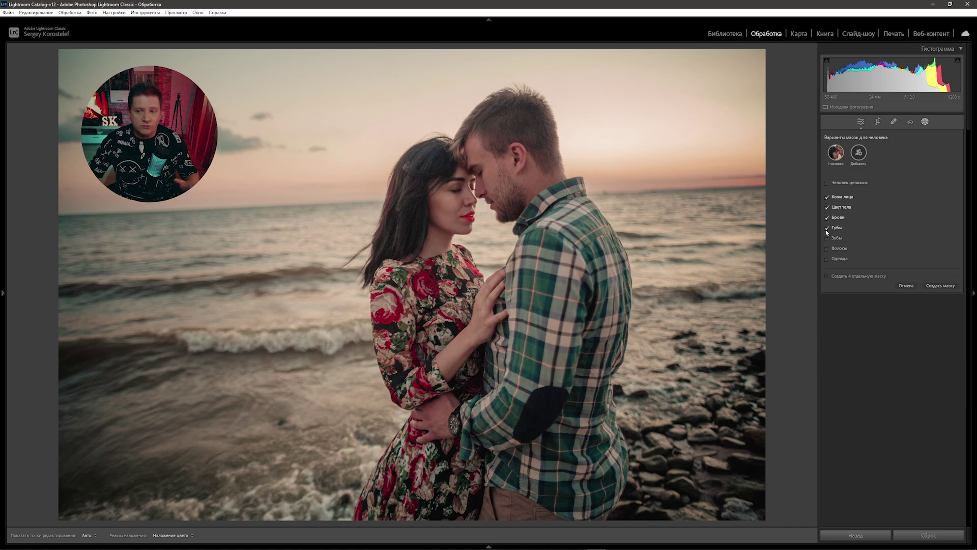
pyautogui.keyDown('alt'); pyautogui.click(826, 259); pyautogui.keyUp('alt')
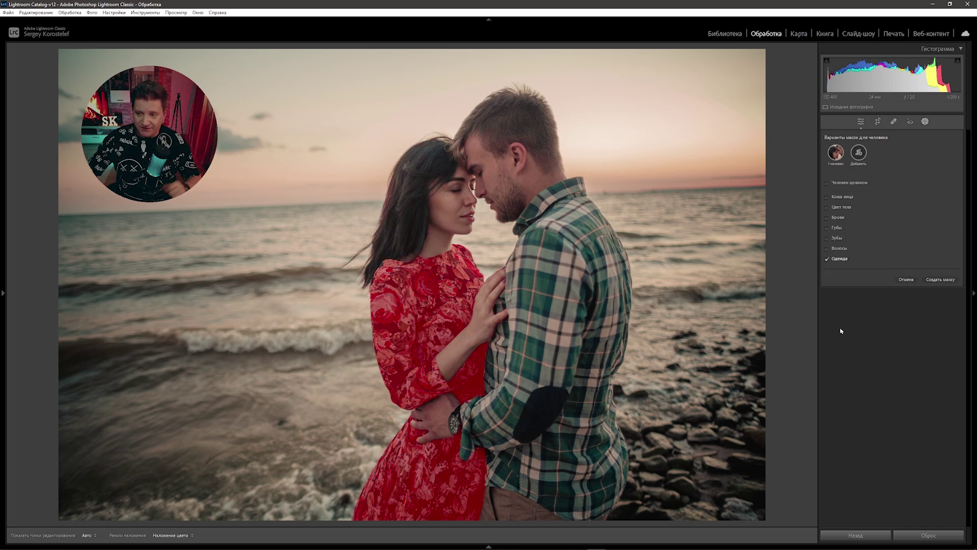
pyautogui.click(947, 280)
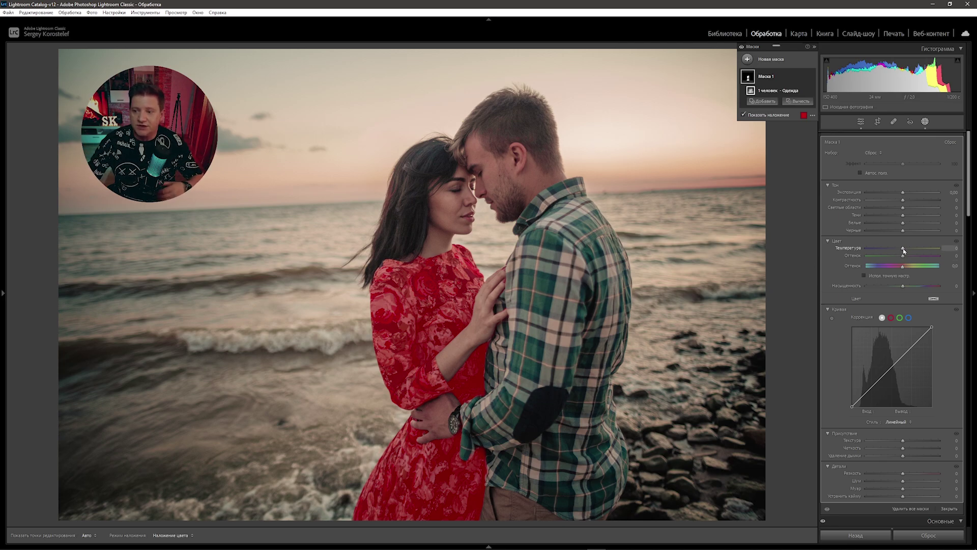
# Raise the dress mask's Saturation to 29.
pyautogui.moveTo(902, 286); pyautogui.dragTo(914, 292)
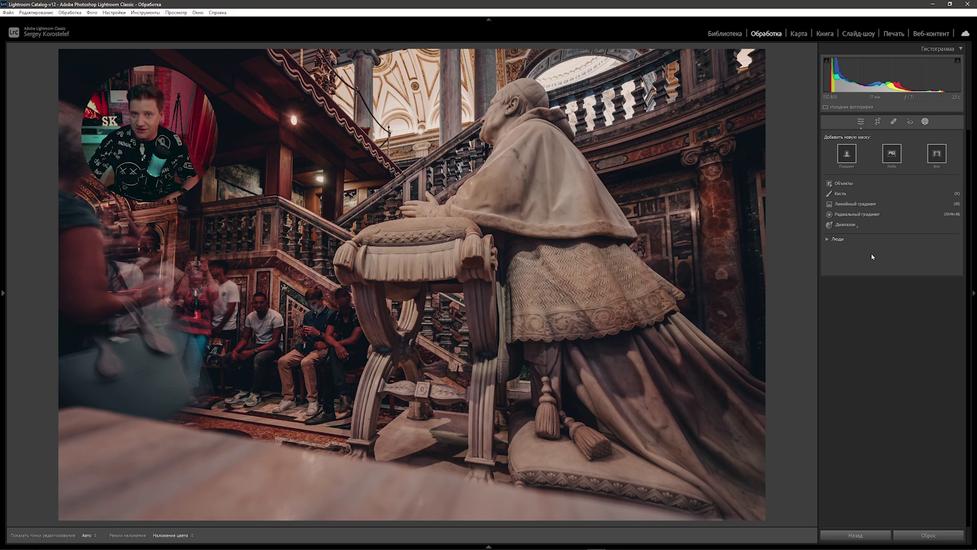
# Mask the statue with Select Subject and subtract a linear gradient over the left side.
pyautogui.click(847, 153)
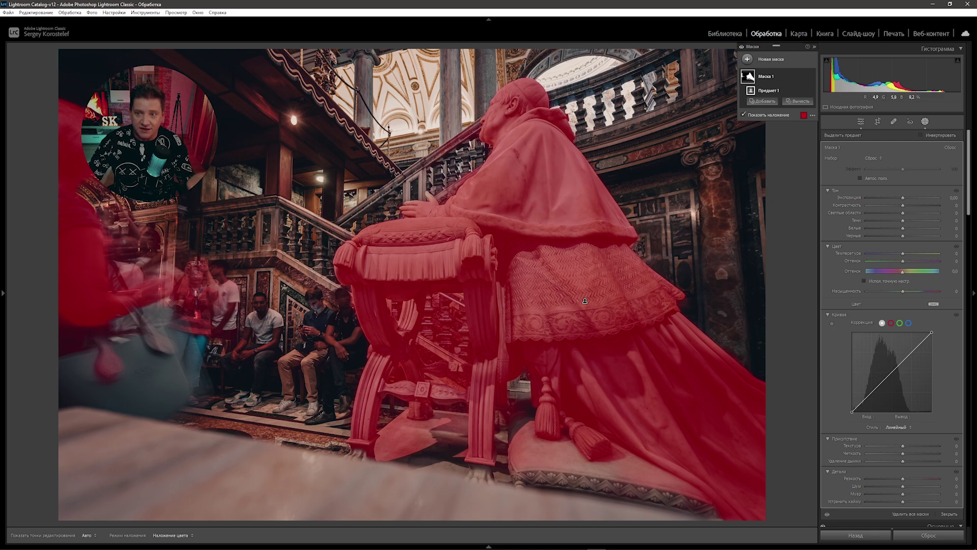
pyautogui.click(798, 102)
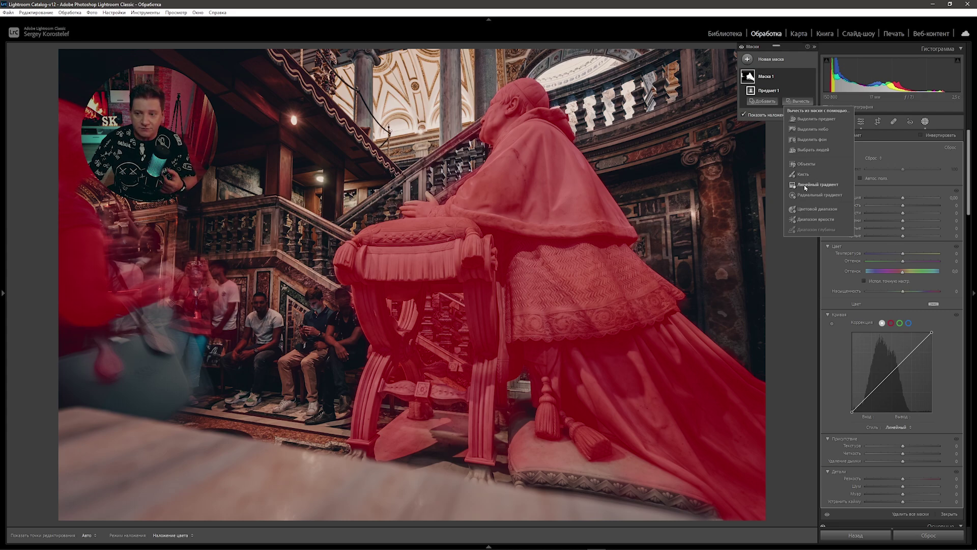
pyautogui.click(805, 185)
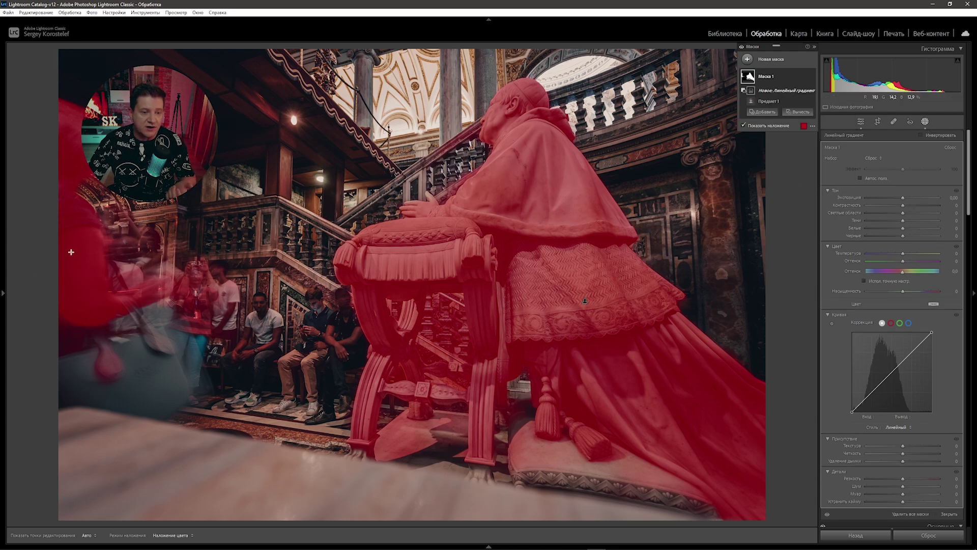
pyautogui.moveTo(60, 249)
pyautogui.mouseDown()
pyautogui.moveTo(271, 266)
pyautogui.moveTo(327, 253)
pyautogui.mouseUp()
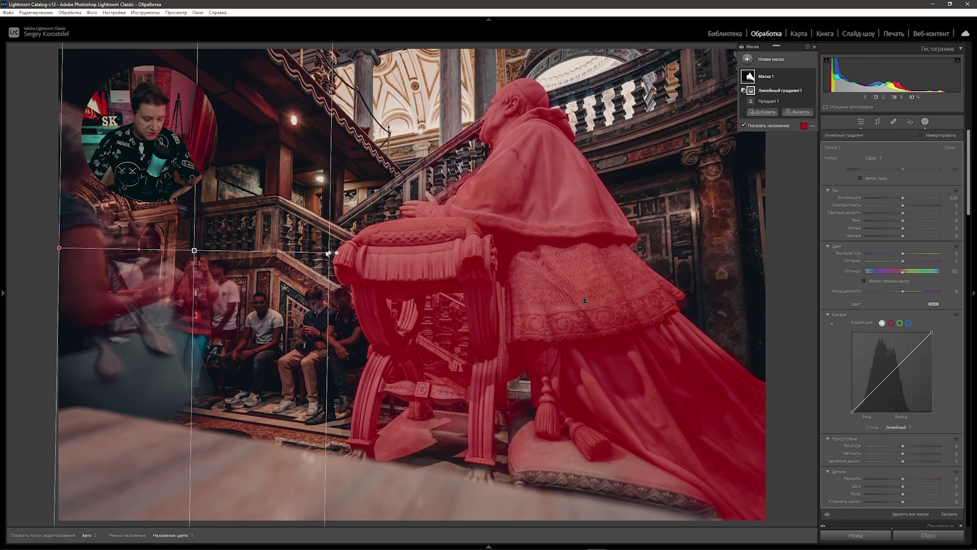
pyautogui.click(765, 77)
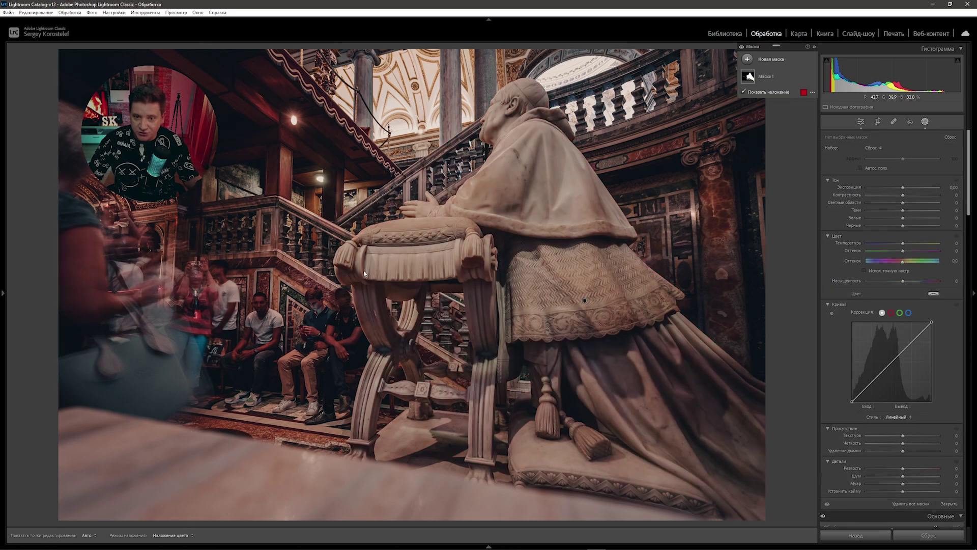
pyautogui.click(766, 79)
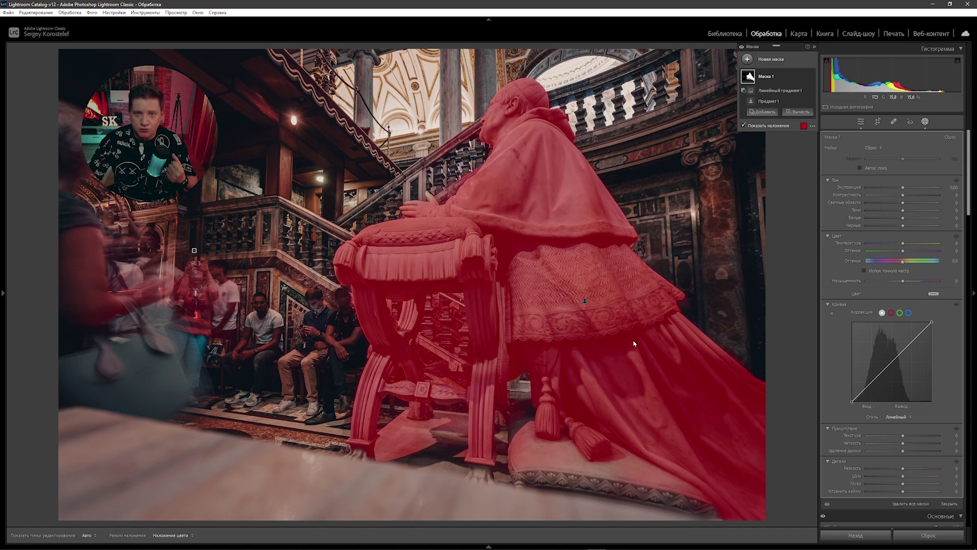
# Start a brush addition on the statue mask and try its erase mode.
pyautogui.click(763, 112)
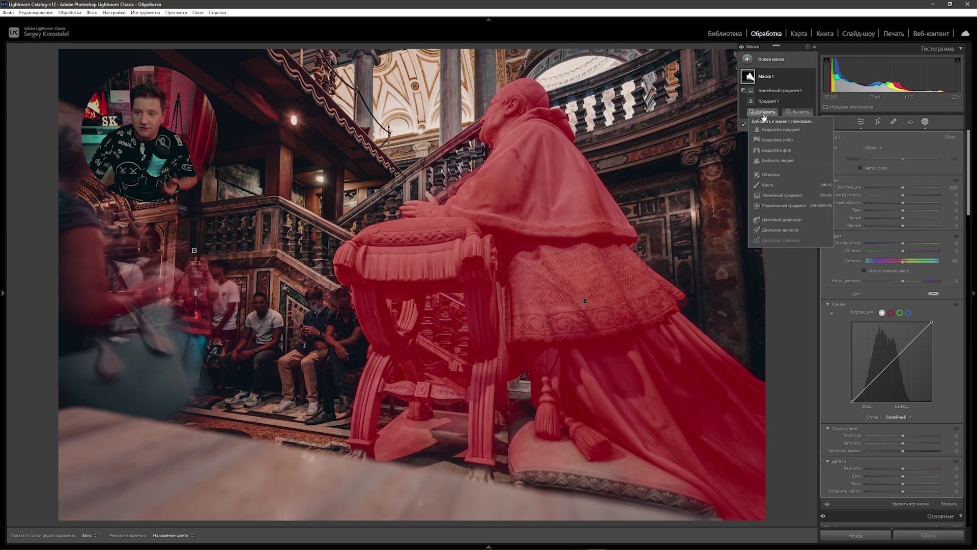
pyautogui.click(767, 185)
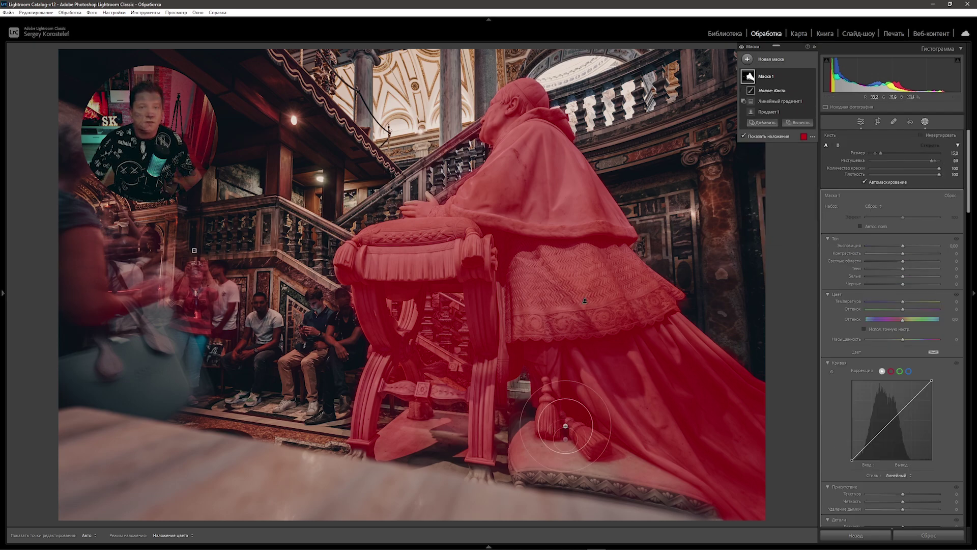
pyautogui.scroll(1, 565, 426)
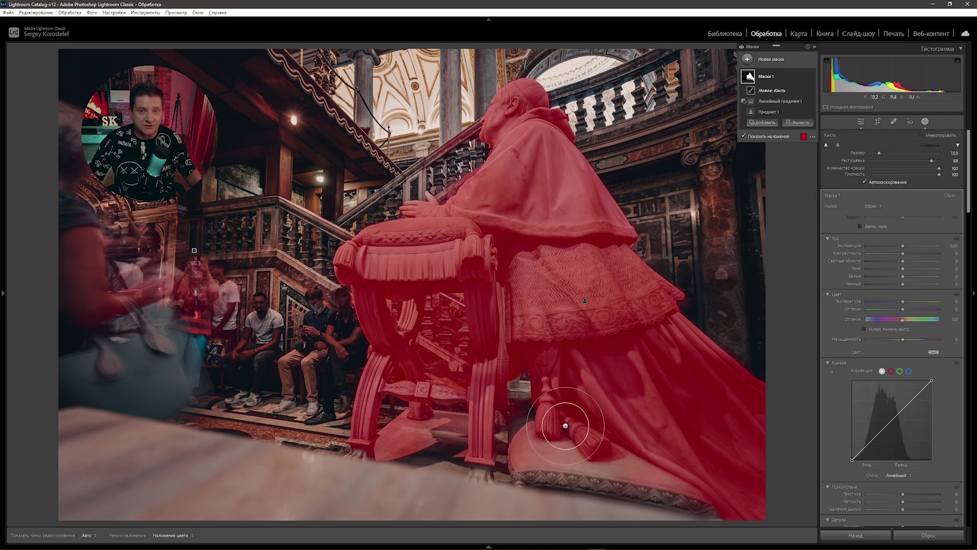
pyautogui.keyDown('shift'); pyautogui.scroll(-1, 565, 425); pyautogui.keyUp('shift')
pyautogui.keyDown('shift'); pyautogui.scroll(-1, 565, 426); pyautogui.keyUp('shift')
pyautogui.keyDown('shift'); pyautogui.scroll(-1, 565, 425); pyautogui.keyUp('shift')
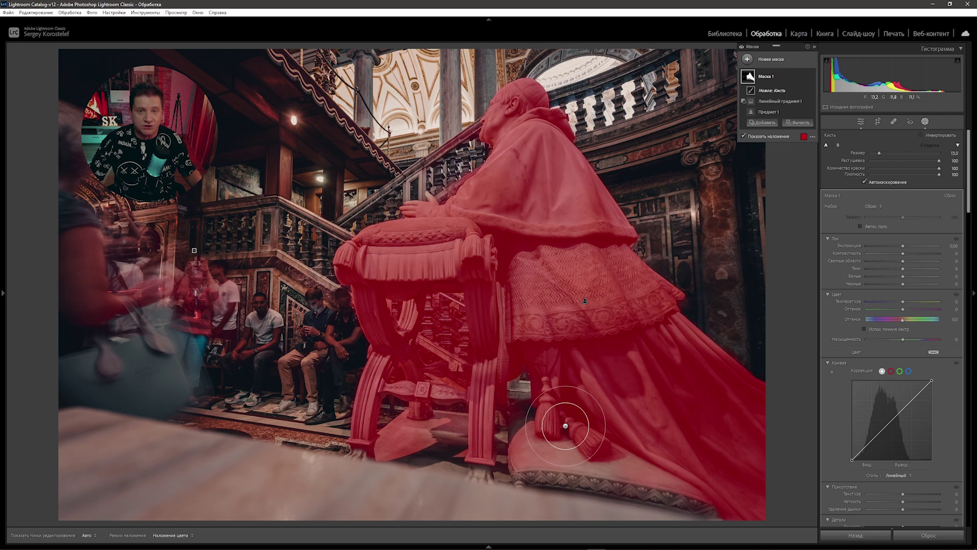
pyautogui.keyDown('shift'); pyautogui.scroll(-1, 565, 425); pyautogui.keyUp('shift')
pyautogui.keyDown('shift'); pyautogui.scroll(-3, 565, 425); pyautogui.keyUp('shift')
pyautogui.keyDown('shift'); pyautogui.scroll(-3, 565, 425); pyautogui.keyUp('shift')
pyautogui.keyDown('shift'); pyautogui.scroll(-2, 565, 425); pyautogui.keyUp('shift')
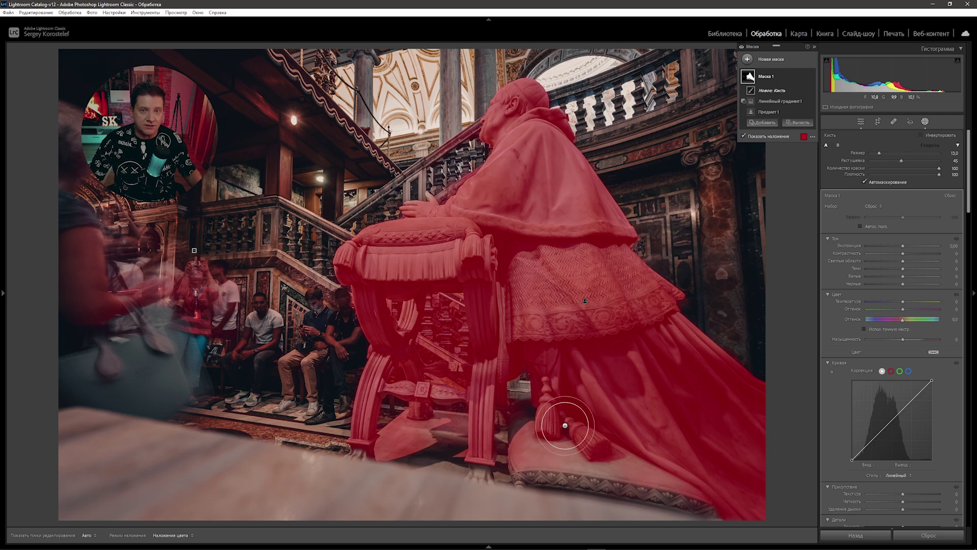
pyautogui.keyDown('shift'); pyautogui.scroll(-2, 564, 424); pyautogui.keyUp('shift')
pyautogui.press('h')
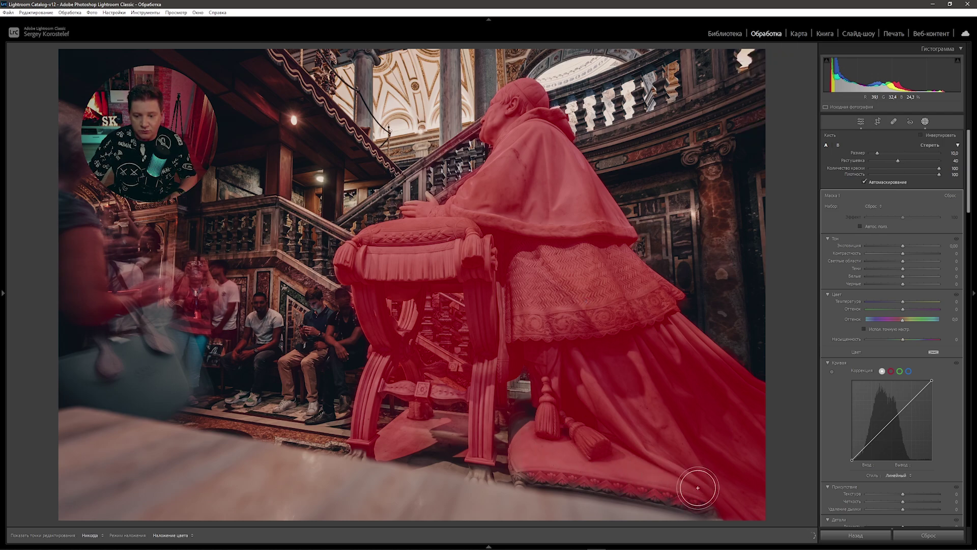
pyautogui.press('h')
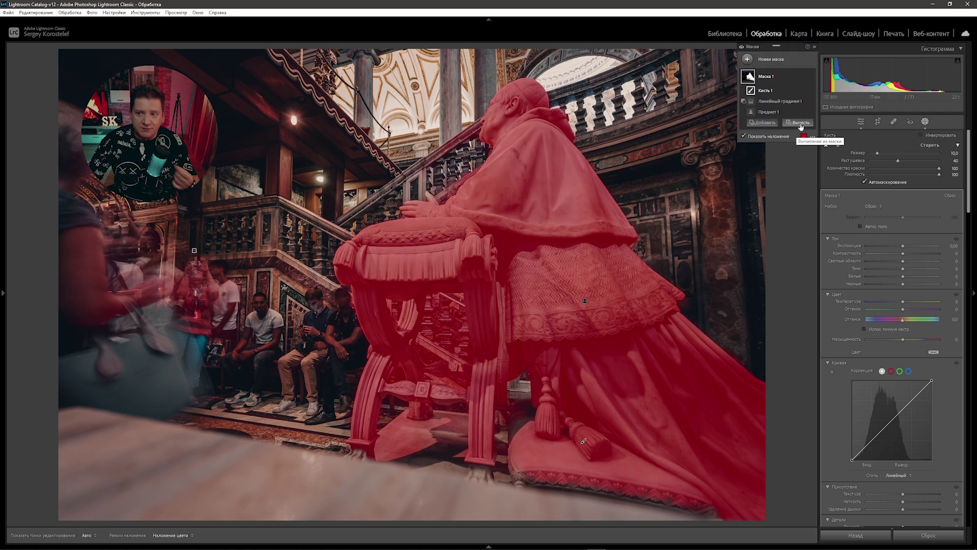
# Erase the mask from the stairs and floor between the chair legs; set Exposure to 0.06.
pyautogui.click(800, 125)
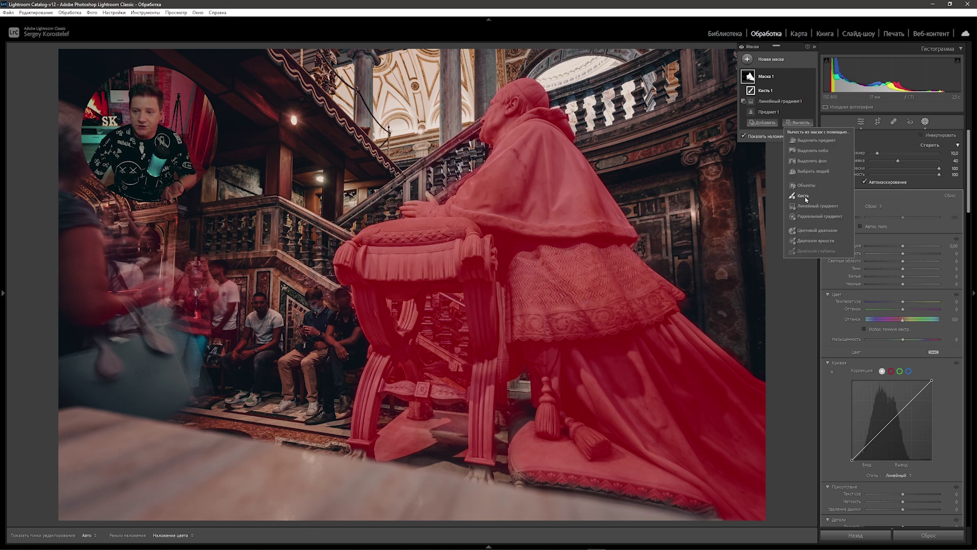
pyautogui.click(796, 203)
pyautogui.press('h')
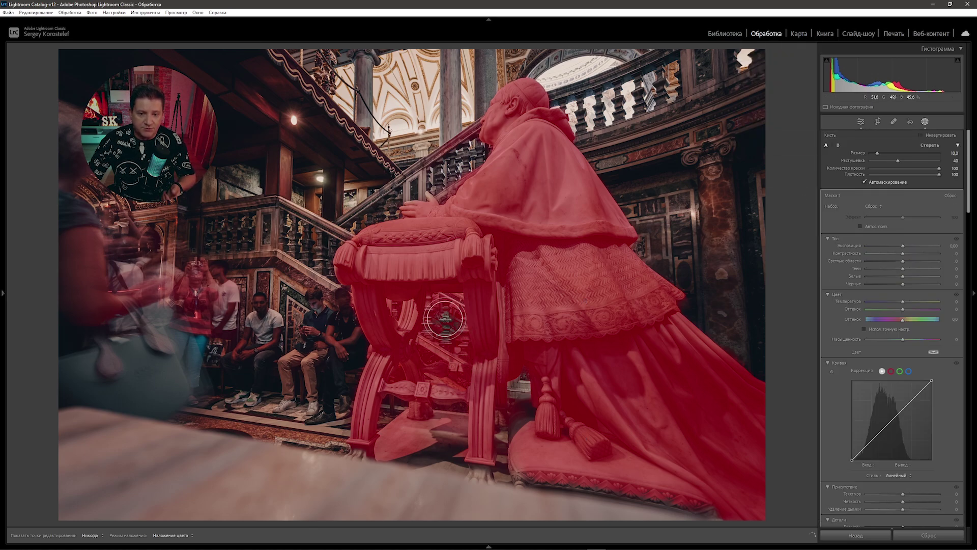
pyautogui.moveTo(445, 311); pyautogui.dragTo(439, 353)
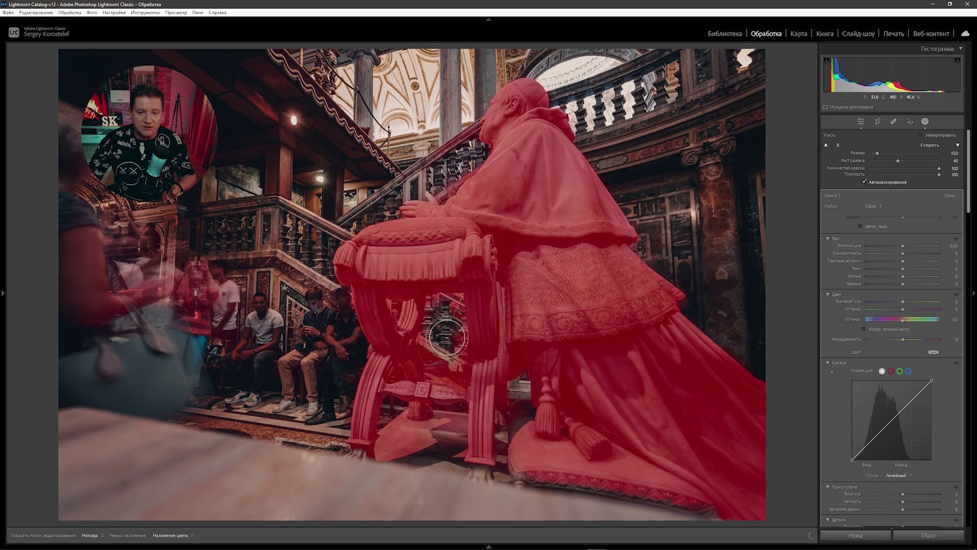
pyautogui.press('h')
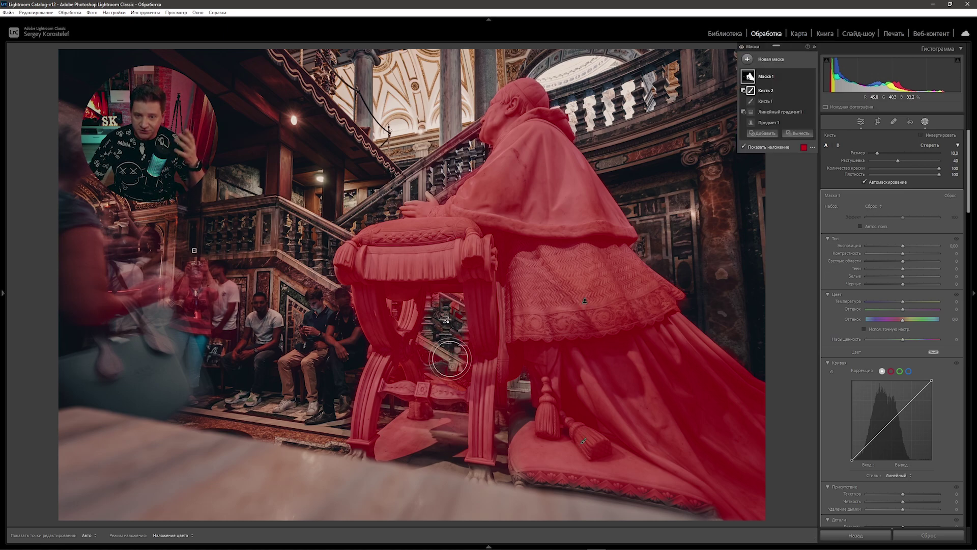
pyautogui.moveTo(444, 423); pyautogui.dragTo(402, 432)
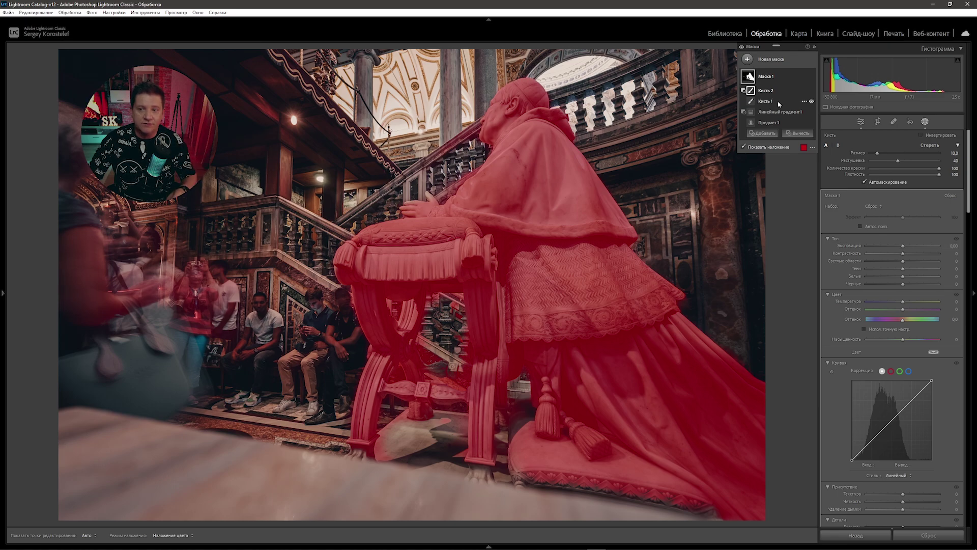
pyautogui.click(788, 77)
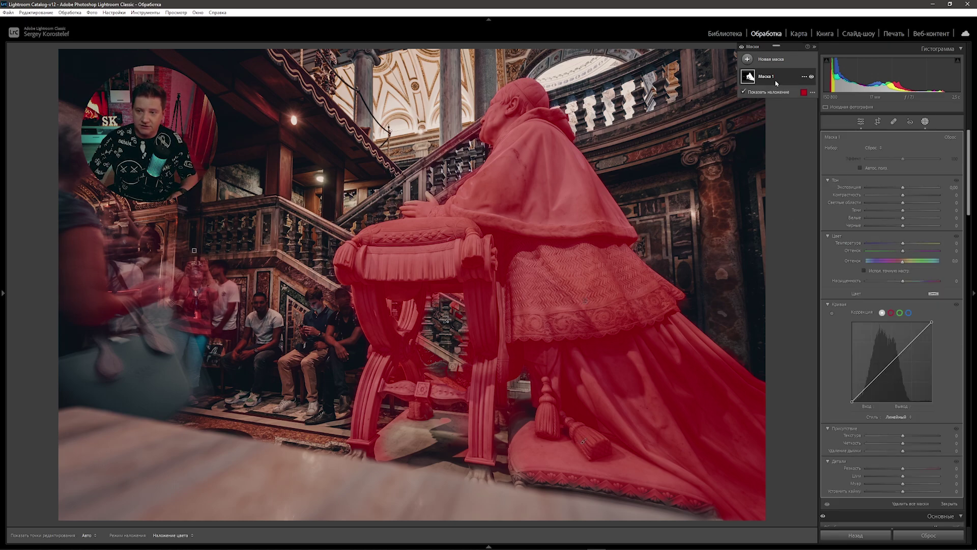
pyautogui.moveTo(904, 190); pyautogui.dragTo(905, 191)
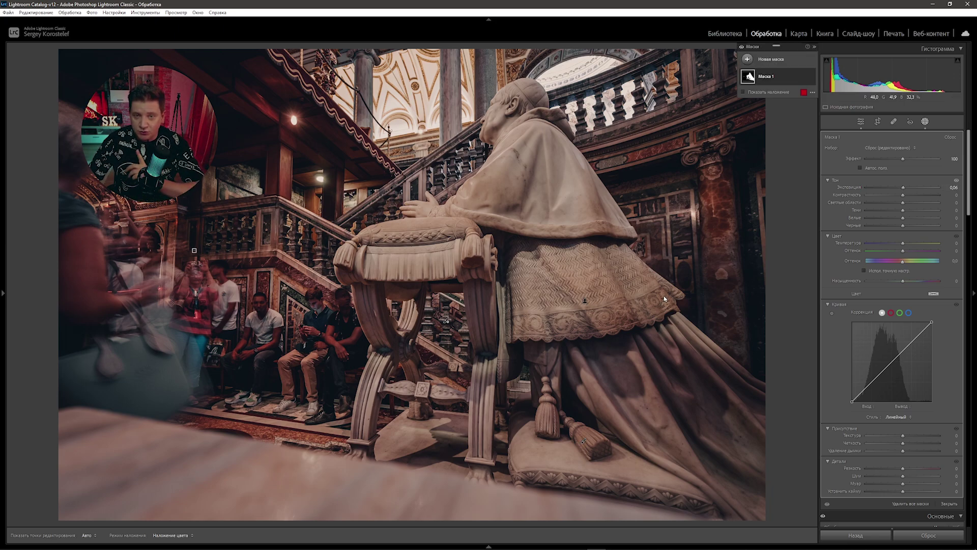
# Delete all masks from the statue photo, then try Select Background.
pyautogui.click(804, 77)
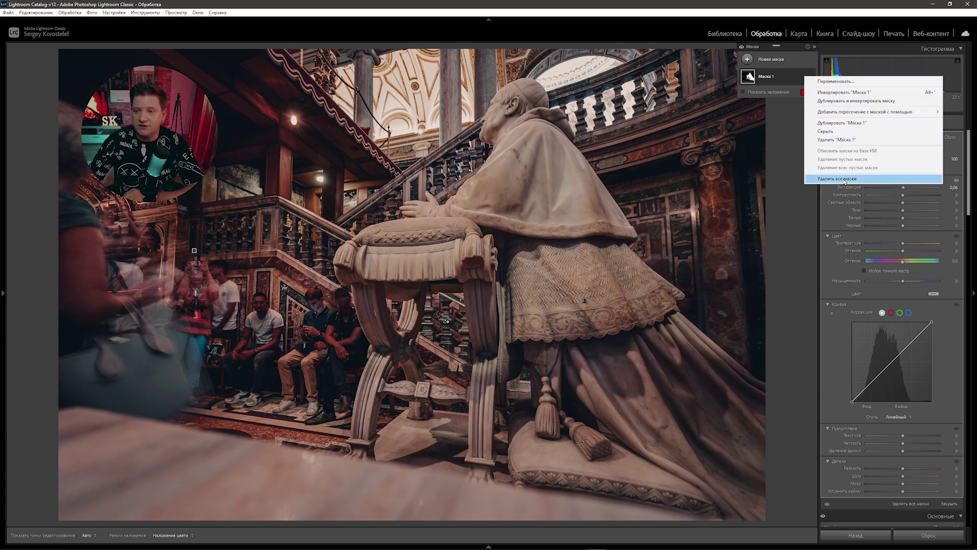
pyautogui.click(845, 179)
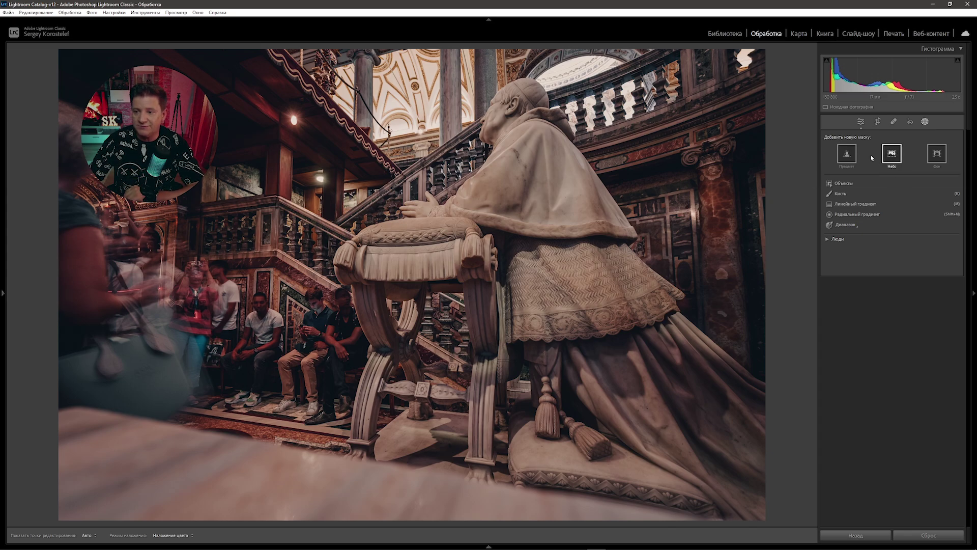
pyautogui.click(937, 154)
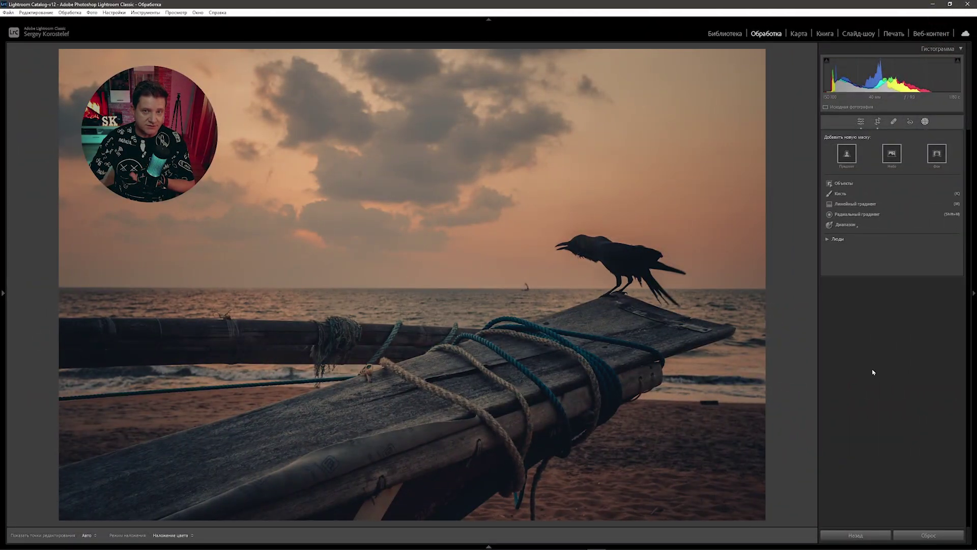
# Mask the sky above the crow with Exposure -0.15, Temperature 6 and Saturation about 47.
pyautogui.click(892, 153)
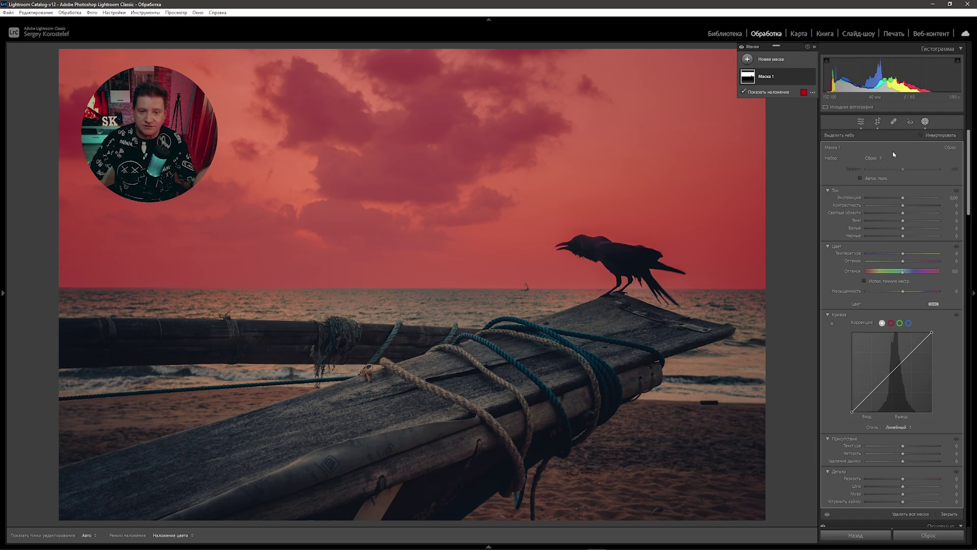
pyautogui.moveTo(903, 197); pyautogui.dragTo(901, 198)
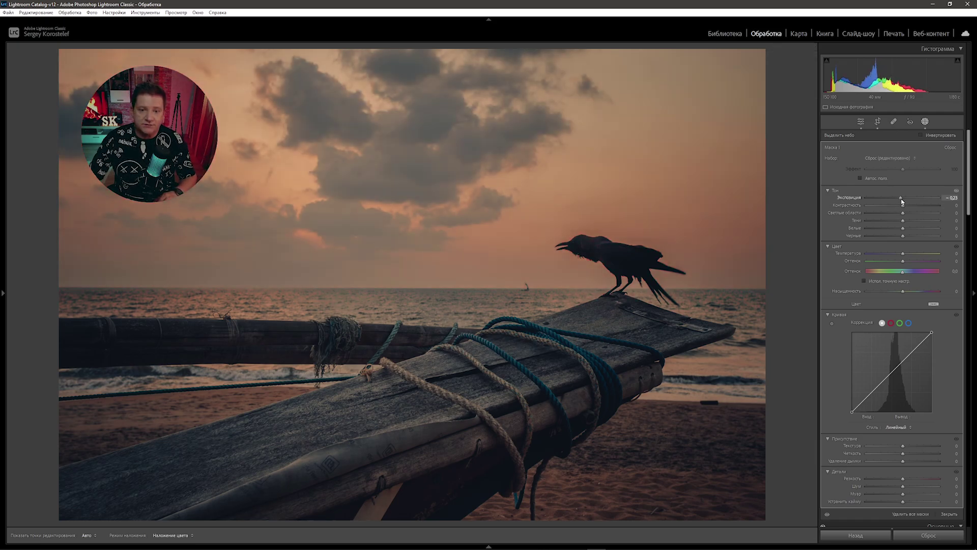
pyautogui.moveTo(902, 253); pyautogui.dragTo(905, 258)
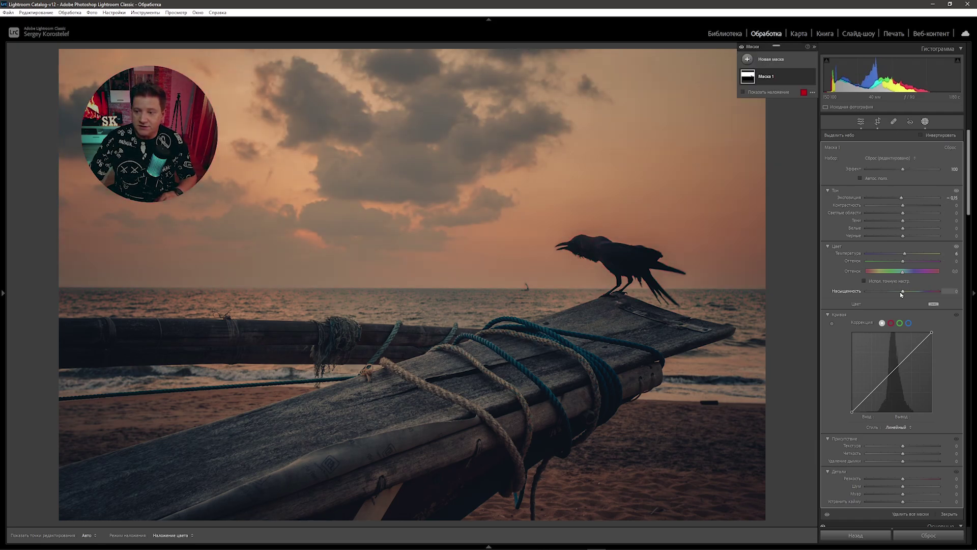
pyautogui.moveTo(903, 291); pyautogui.dragTo(918, 291)
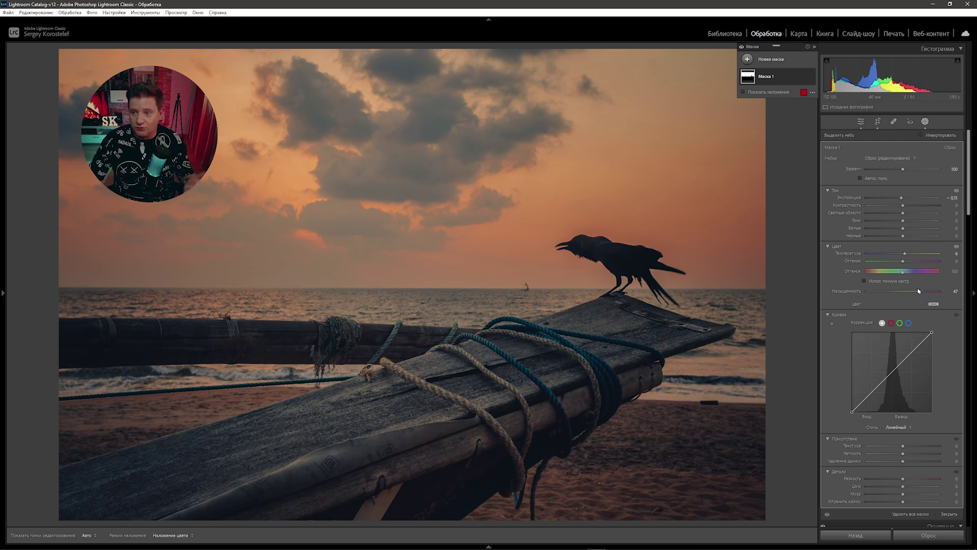
pyautogui.moveTo(771, 76)
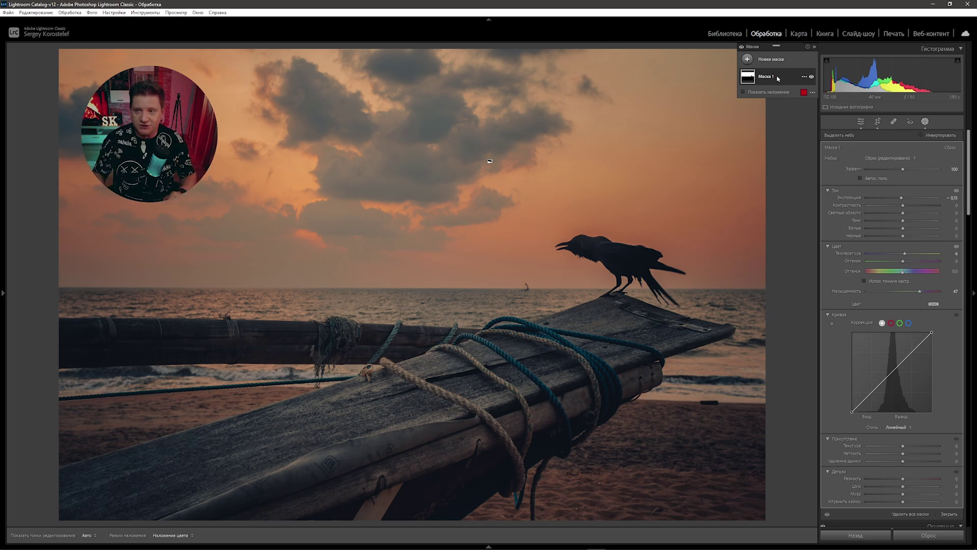
pyautogui.click(777, 77)
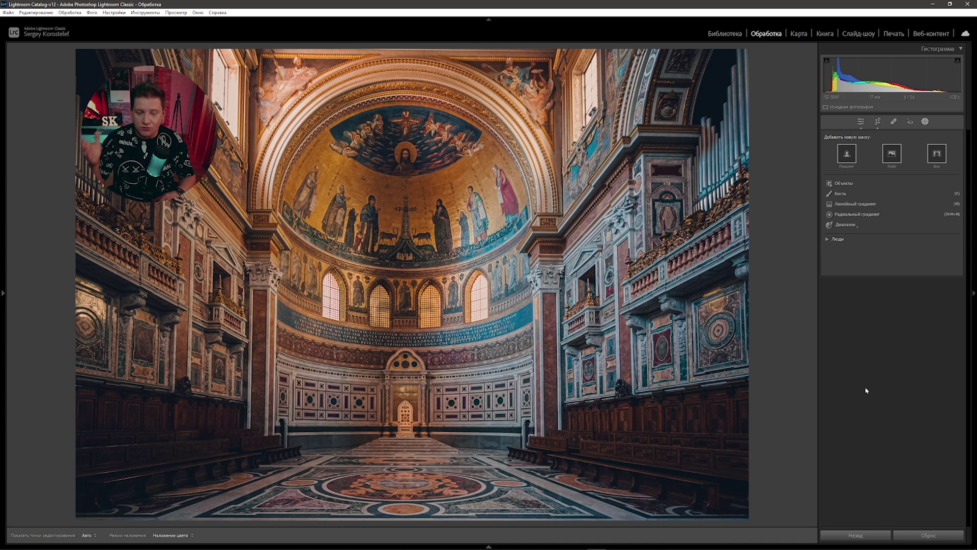
# Mask the left arched apse window with a rectangle object selection; set Exposure to 0.32.
pyautogui.click(848, 184)
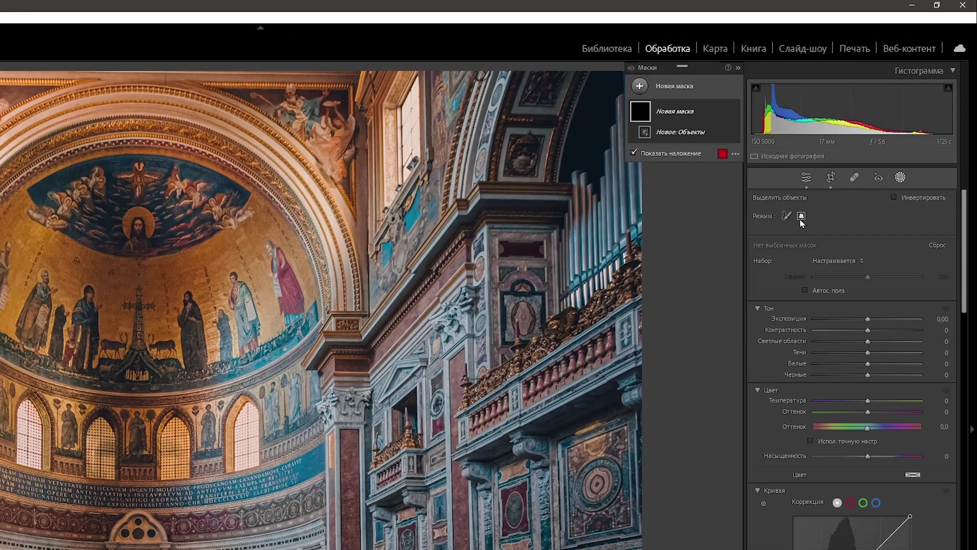
pyautogui.click(803, 218)
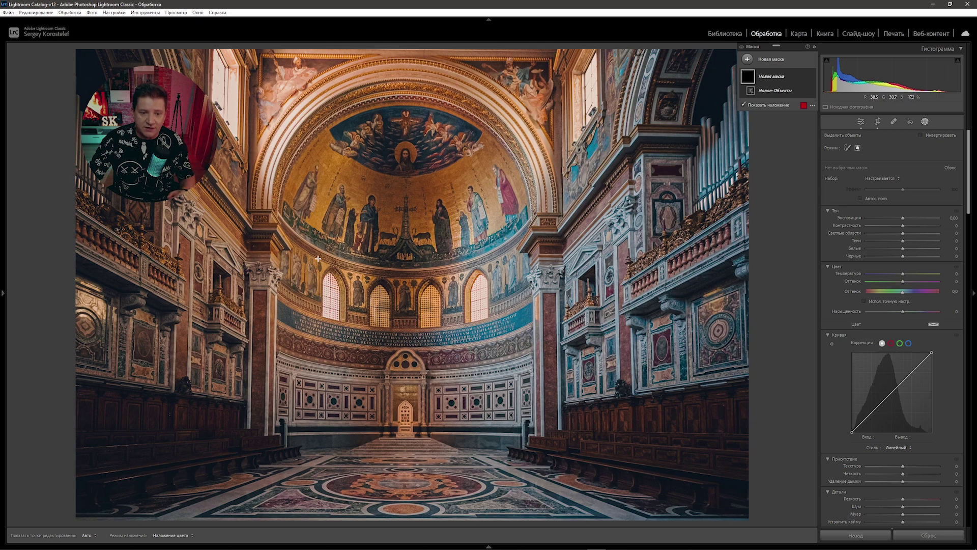
pyautogui.moveTo(316, 253); pyautogui.dragTo(353, 332)
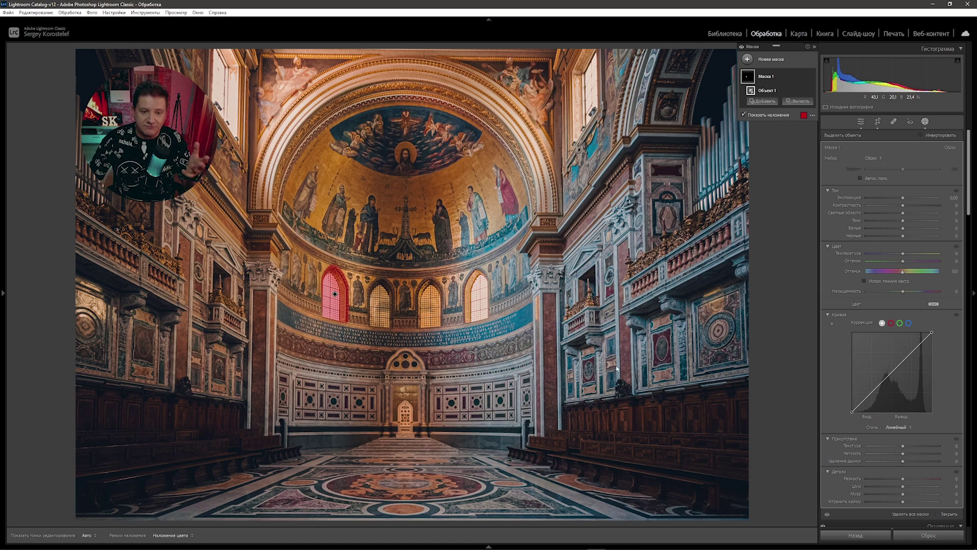
pyautogui.moveTo(903, 200); pyautogui.dragTo(903, 200)
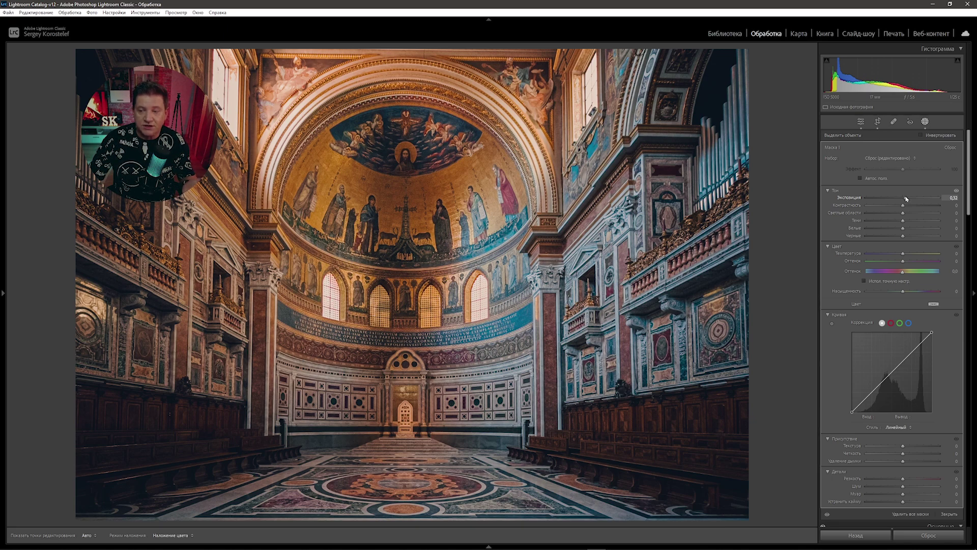
pyautogui.moveTo(906, 199); pyautogui.dragTo(906, 198)
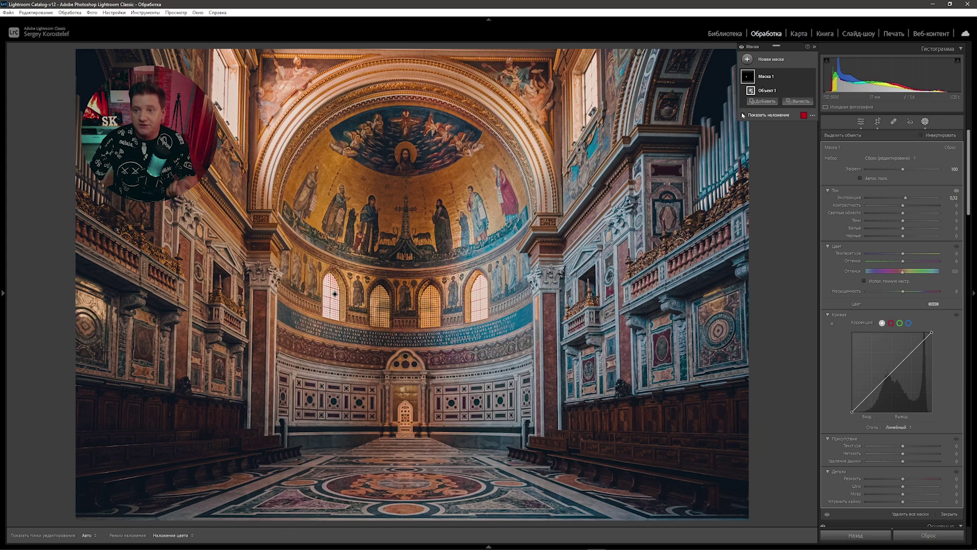
# Add an object mask on the central arched window and brighten it.
pyautogui.click(748, 60)
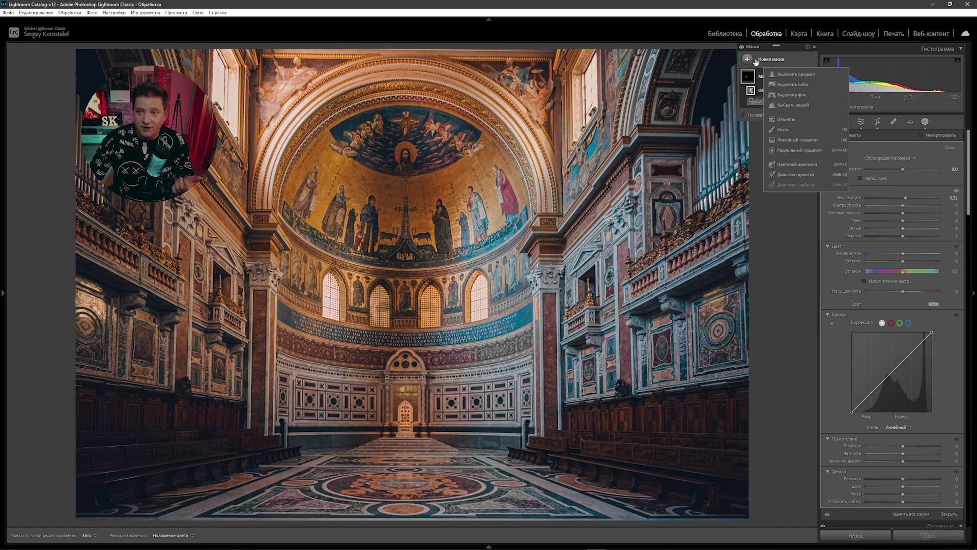
pyautogui.click(786, 120)
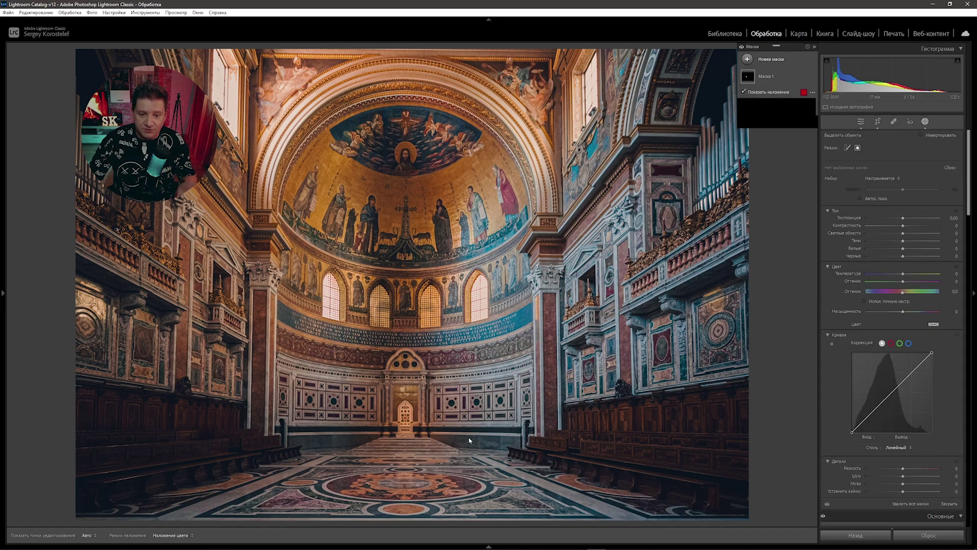
pyautogui.moveTo(363, 271); pyautogui.dragTo(398, 333)
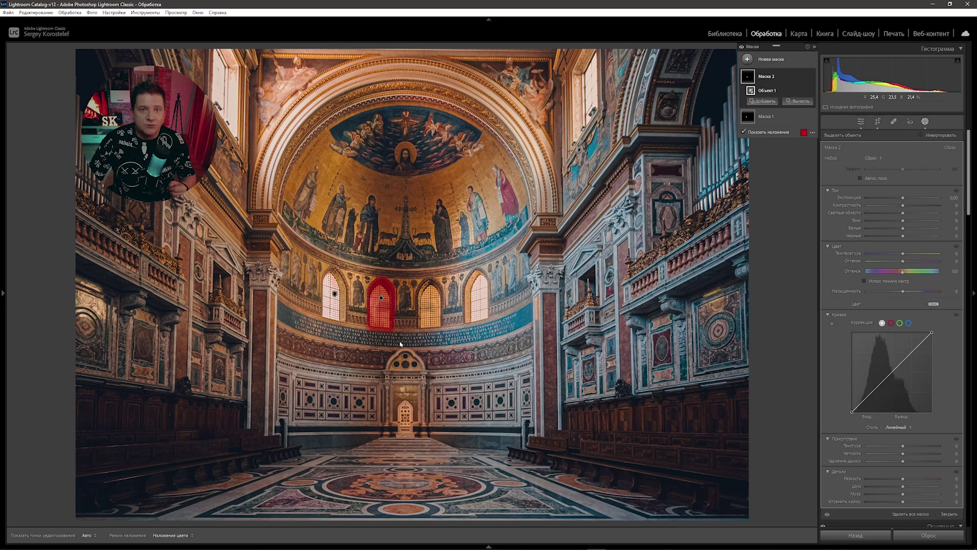
pyautogui.moveTo(903, 198); pyautogui.dragTo(907, 201)
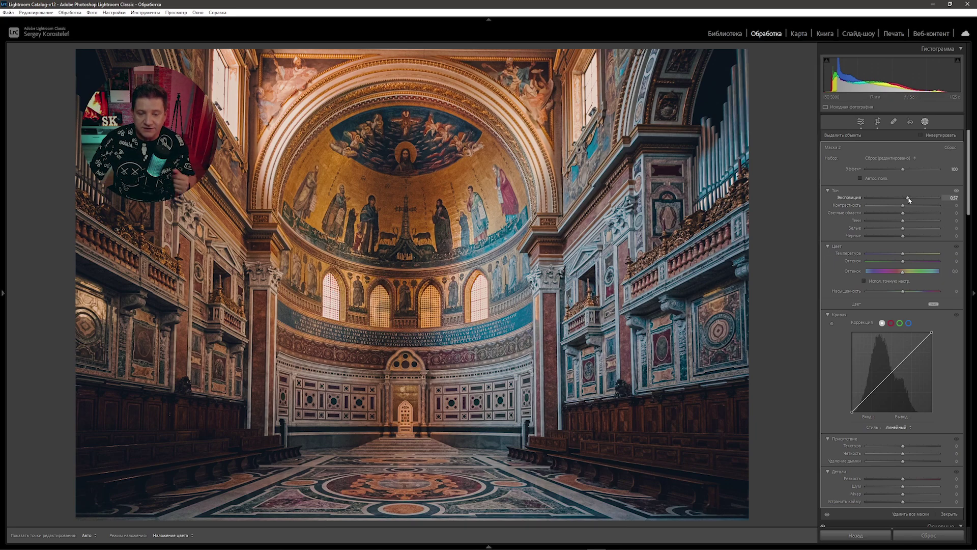
# Brush-select the altar as a third object mask and raise its Exposure to 0.40.
pyautogui.click(756, 101)
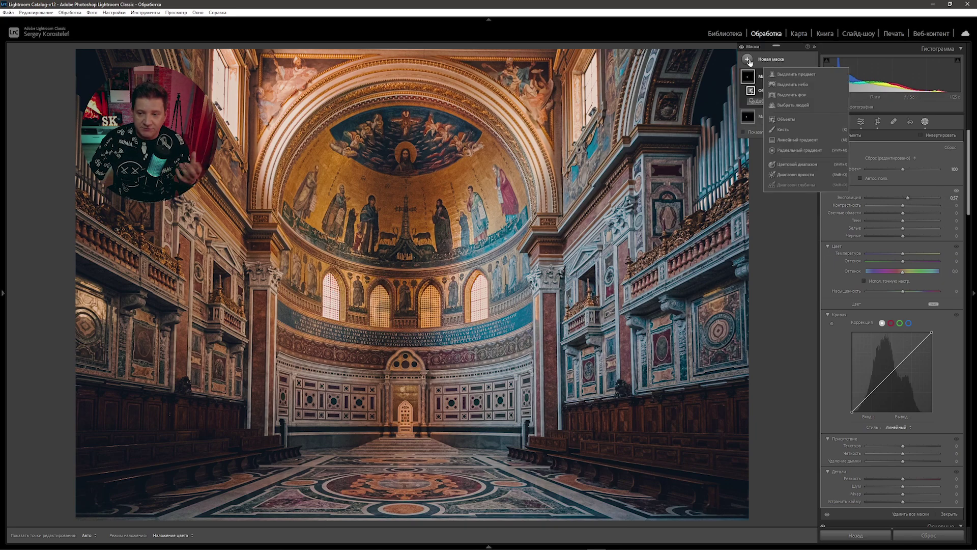
pyautogui.click(786, 119)
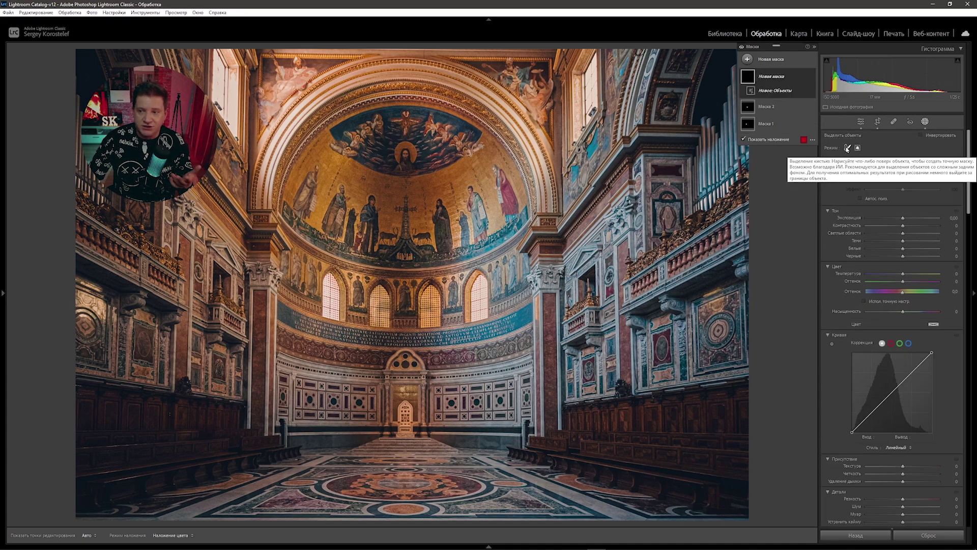
pyautogui.click(847, 148)
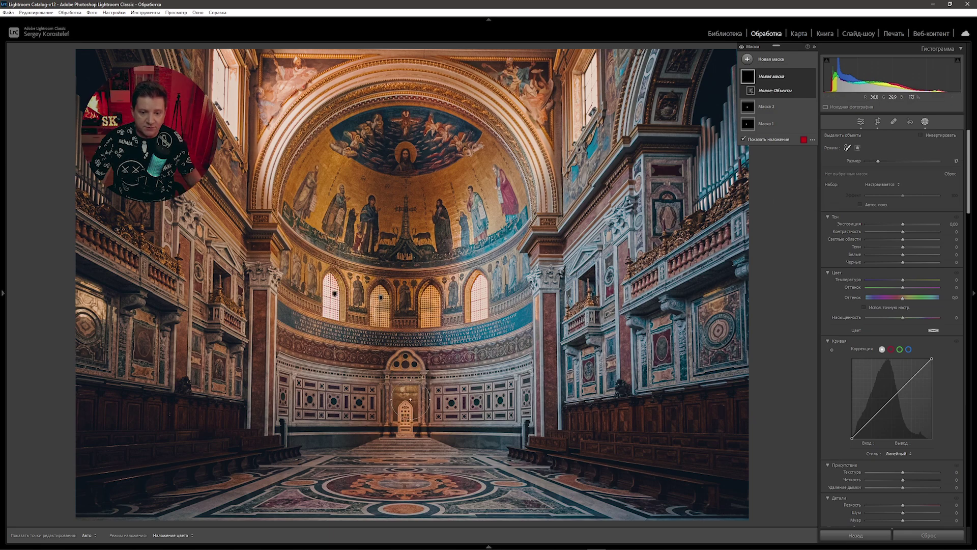
pyautogui.scroll(-3, 410, 400)
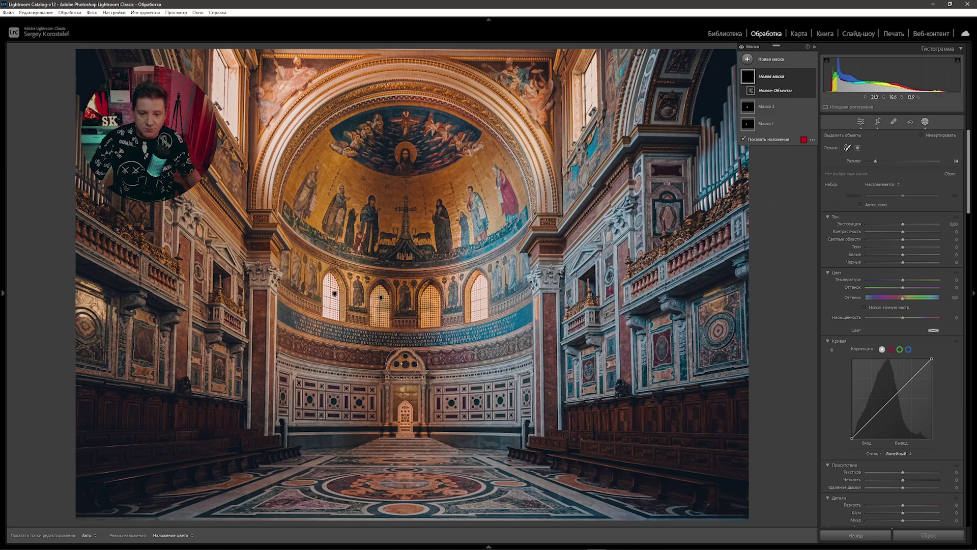
pyautogui.moveTo(402, 363)
pyautogui.mouseDown()
pyautogui.moveTo(397, 423)
pyautogui.moveTo(414, 366)
pyautogui.mouseUp()
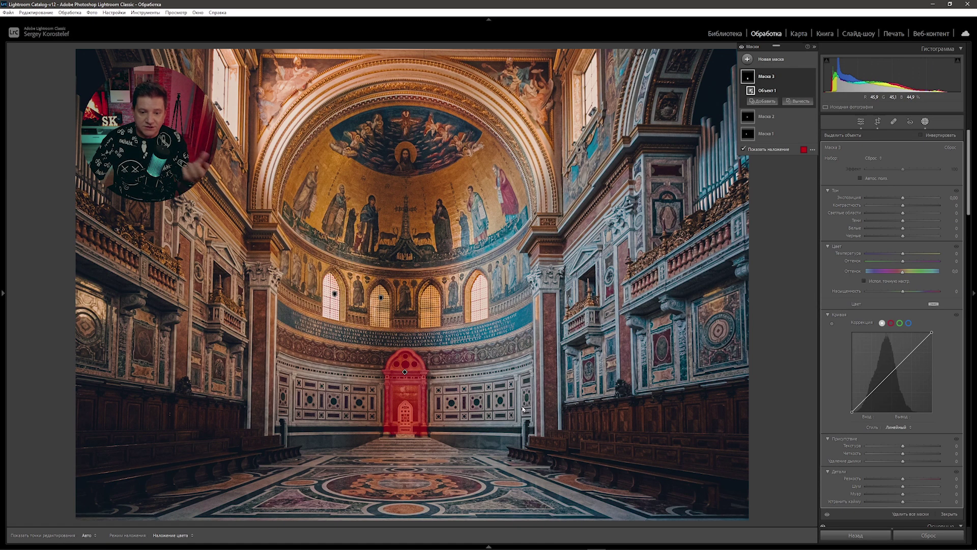
pyautogui.moveTo(902, 198); pyautogui.dragTo(906, 198)
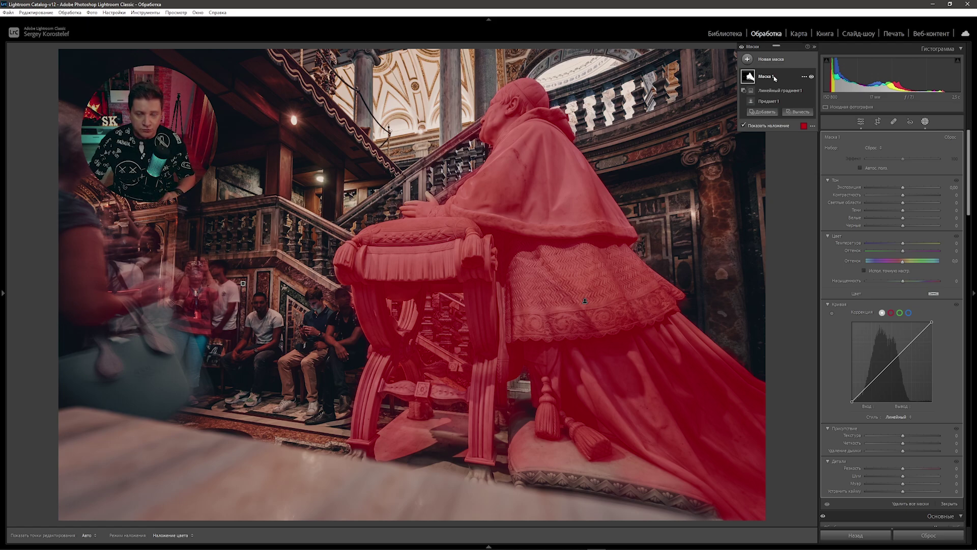
# On the statue photo, show Mask 1's Add intersection with mask options.
pyautogui.click(803, 77)
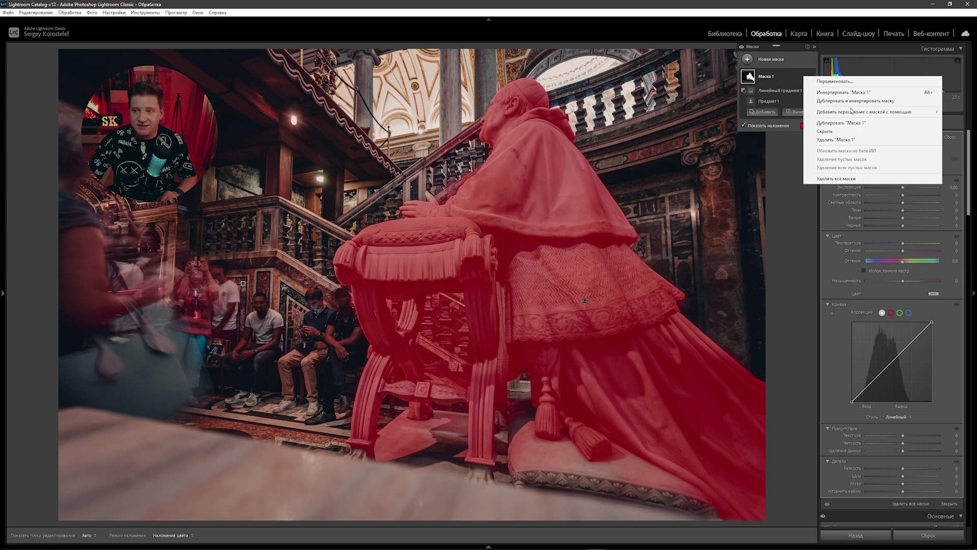
pyautogui.moveTo(864, 111)
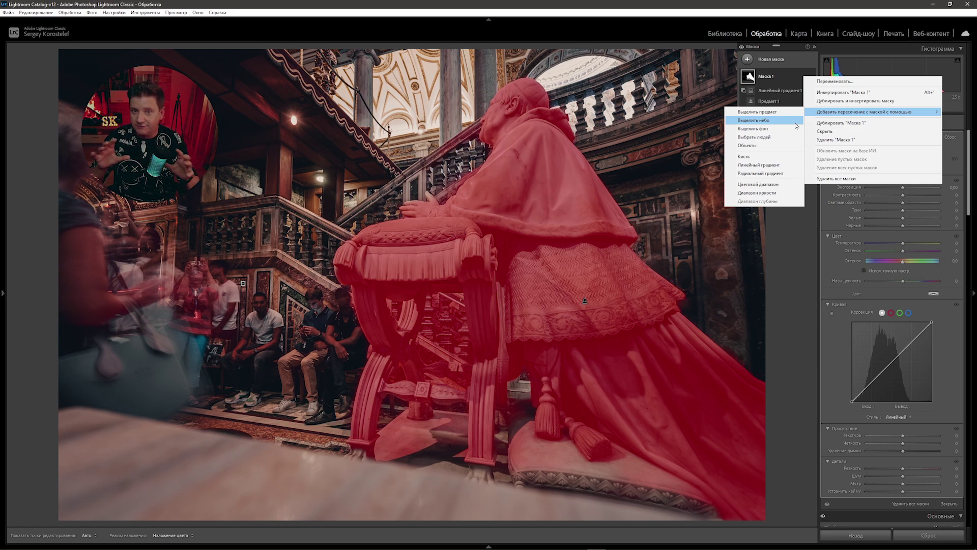
# Invert Mask 1 so it covers everything around the statue instead of the statue.
pyautogui.click(804, 78)
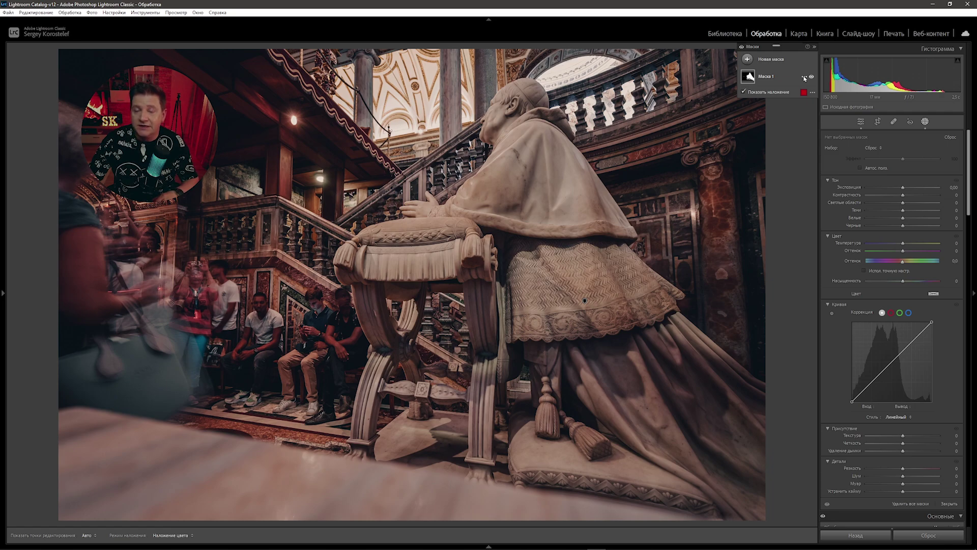
pyautogui.click(804, 78)
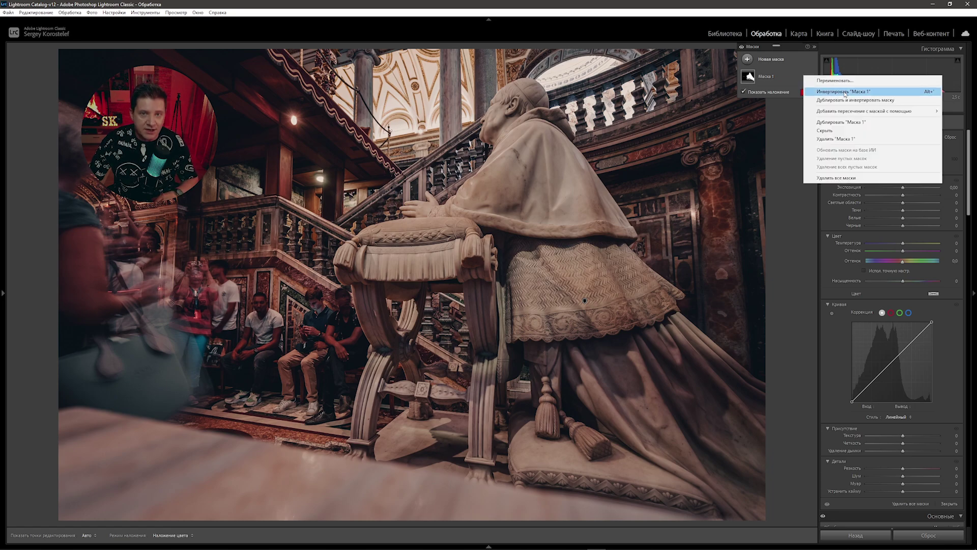
pyautogui.click(844, 92)
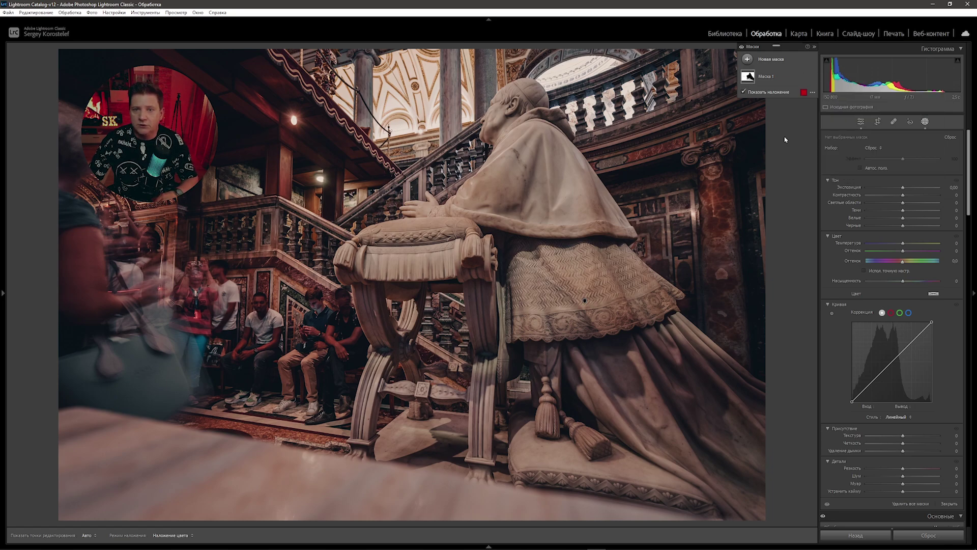
pyautogui.click(780, 81)
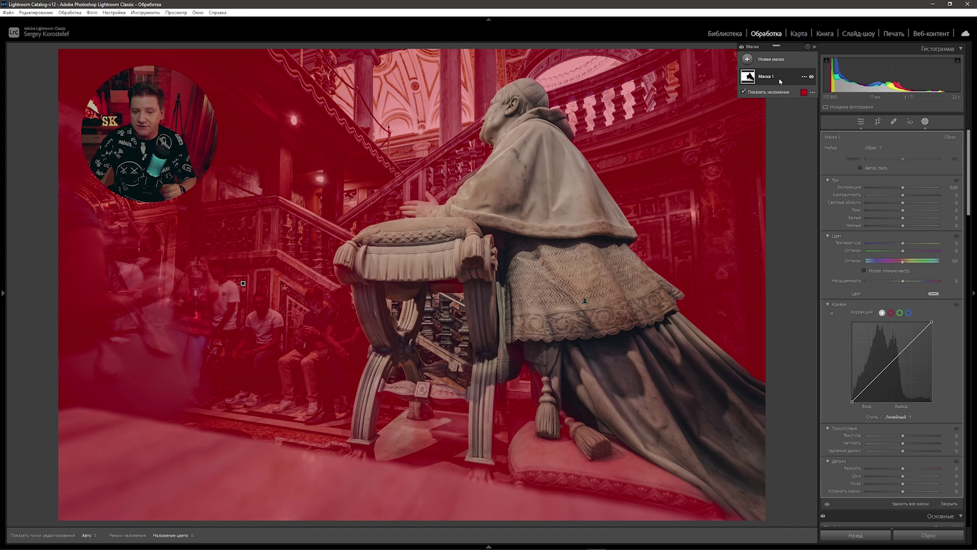
pyautogui.click(804, 77)
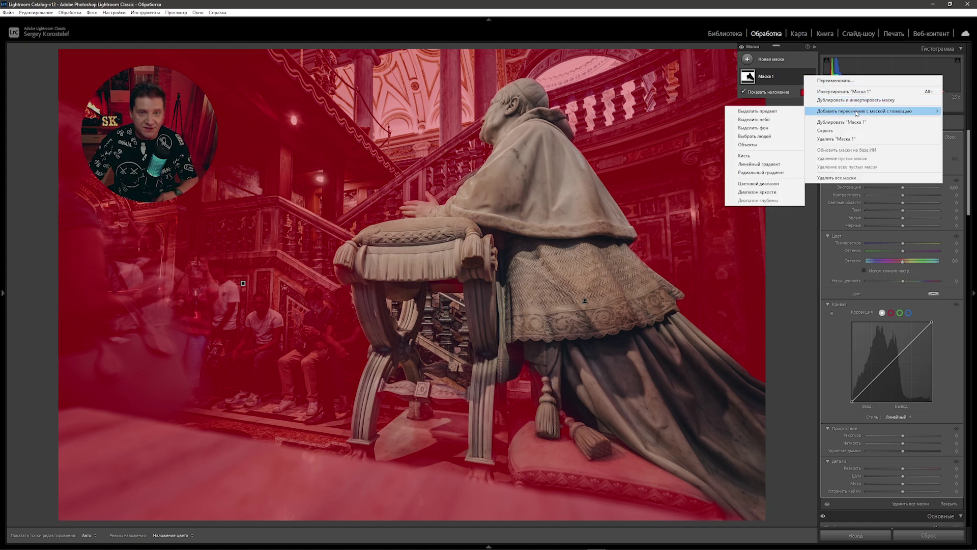
# Intersect Mask 1 with a radial gradient drawn and enlarged around the statue.
pyautogui.click(762, 172)
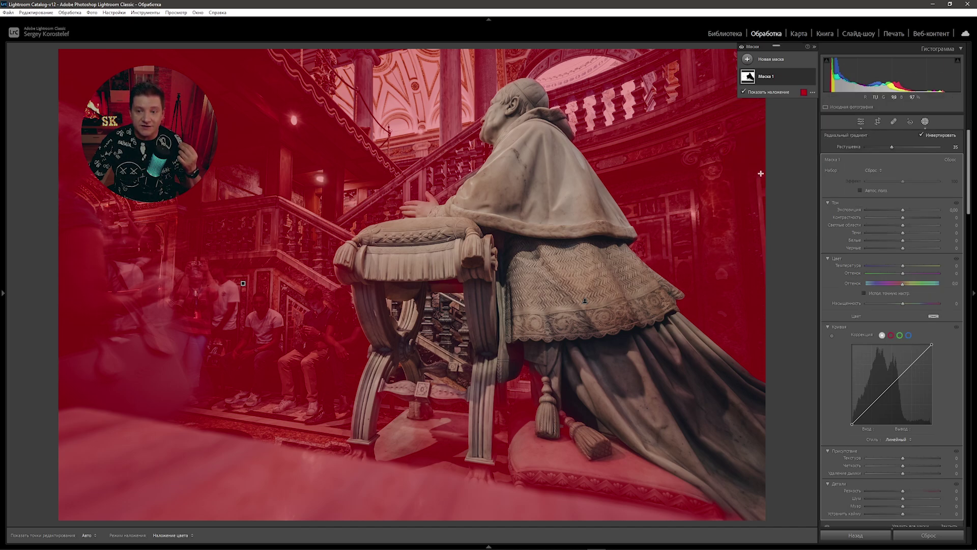
pyautogui.moveTo(407, 155)
pyautogui.mouseDown()
pyautogui.moveTo(612, 367)
pyautogui.moveTo(556, 248)
pyautogui.moveTo(612, 332)
pyautogui.moveTo(603, 236)
pyautogui.mouseUp()
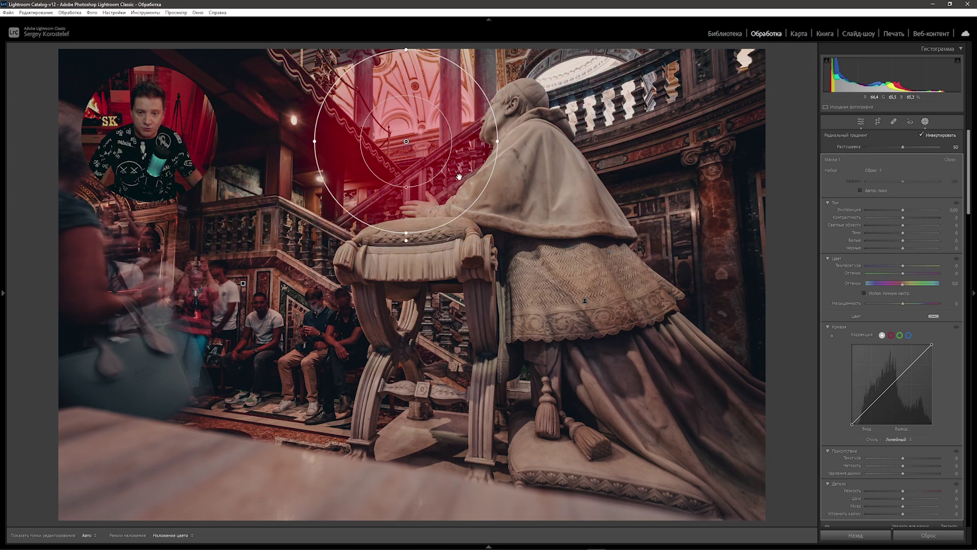
pyautogui.scroll(1, 459, 176)
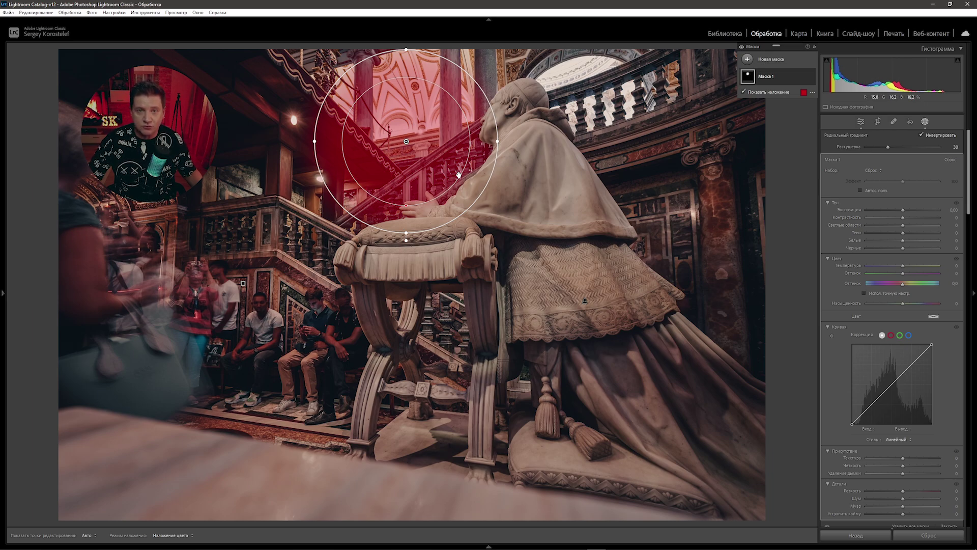
pyautogui.moveTo(459, 175); pyautogui.dragTo(702, 428)
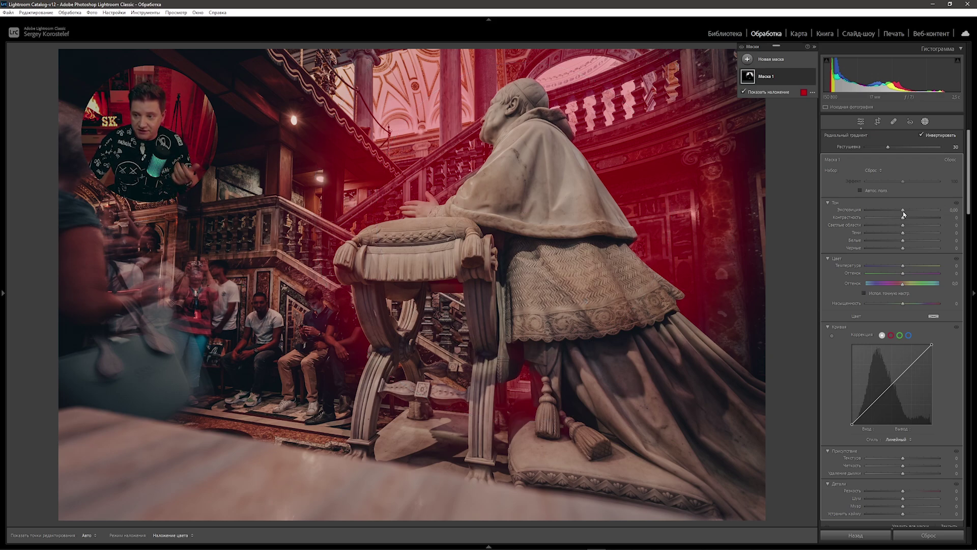
pyautogui.click(903, 211)
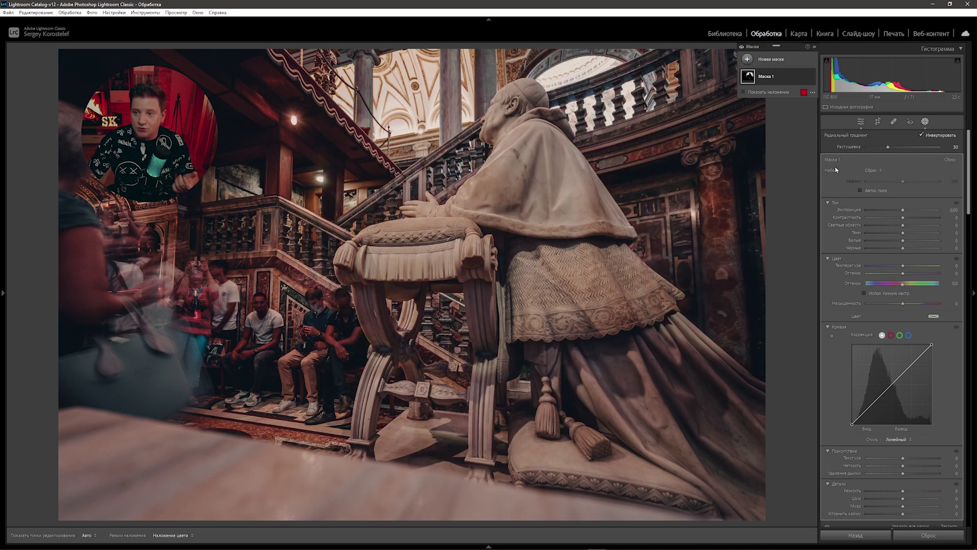
pyautogui.click(744, 92)
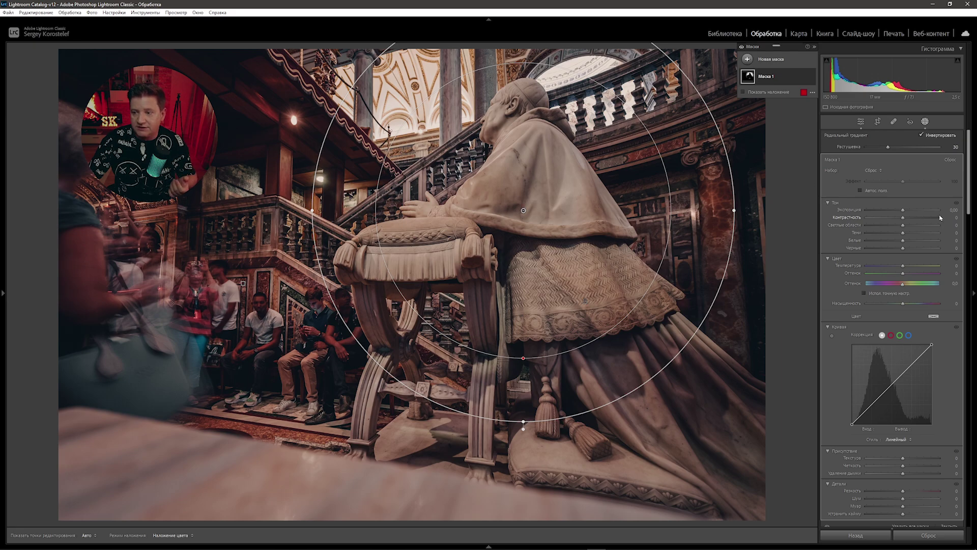
# Set the masked area to Exposure 0.20 and Contrast -64, toggling the effect to compare.
pyautogui.moveTo(903, 212); pyautogui.dragTo(904, 211)
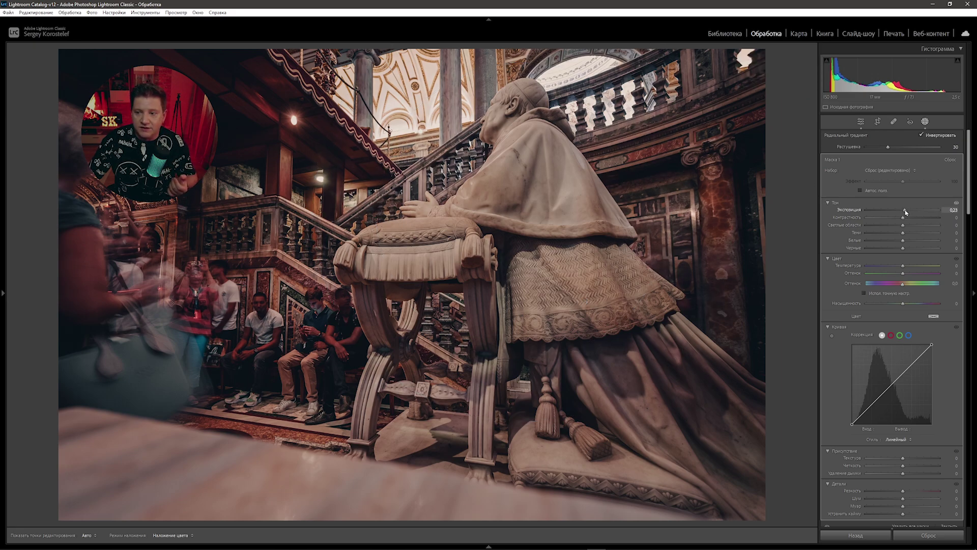
pyautogui.moveTo(923, 213); pyautogui.dragTo(930, 214)
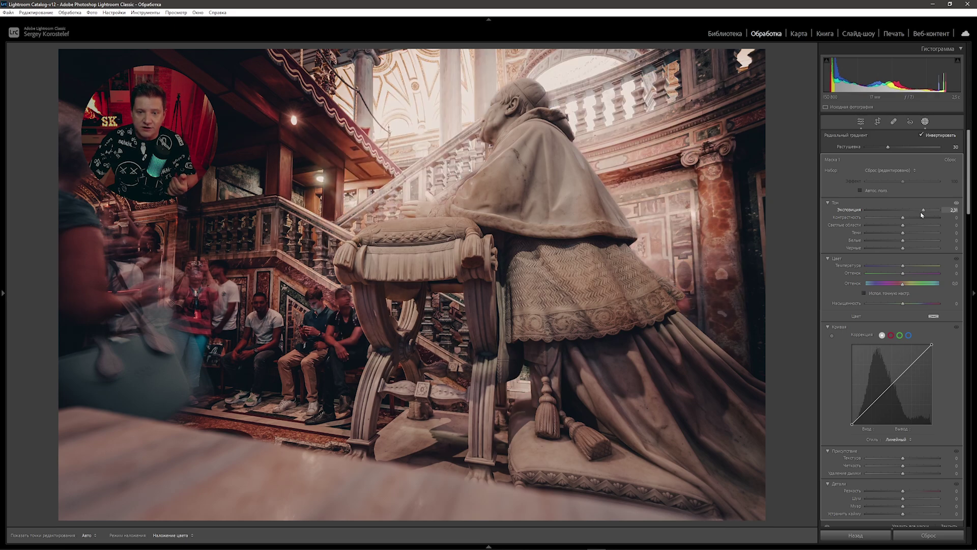
pyautogui.doubleClick(922, 212)
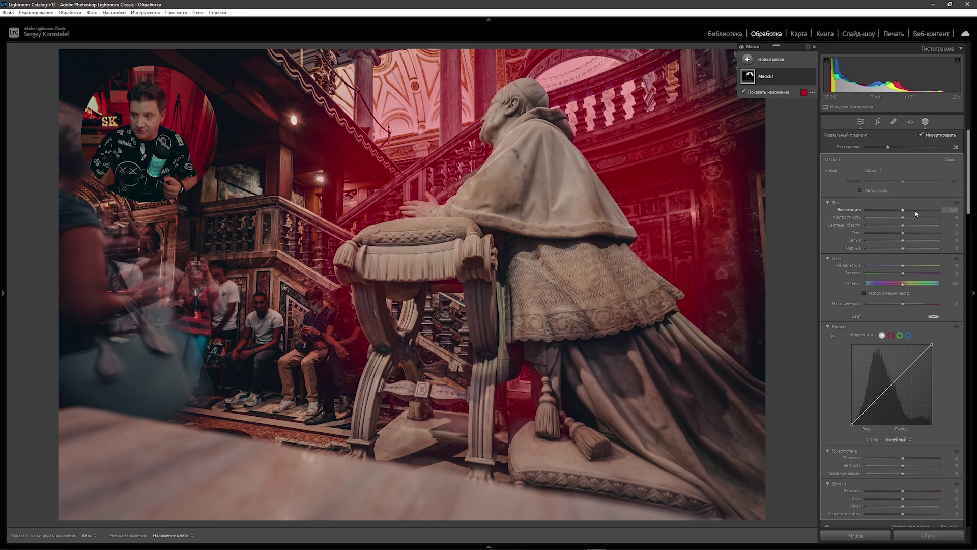
pyautogui.click(953, 210)
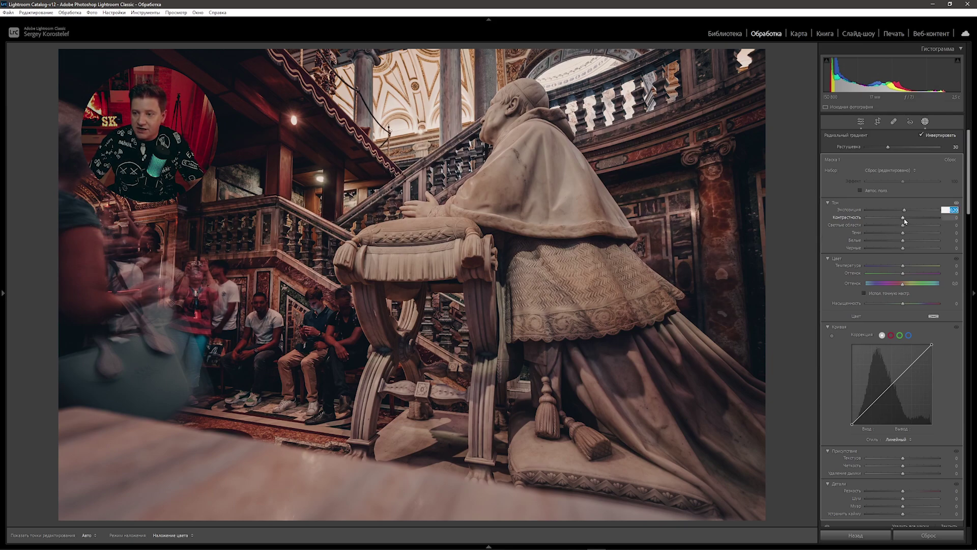
pyautogui.moveTo(902, 218); pyautogui.dragTo(882, 217)
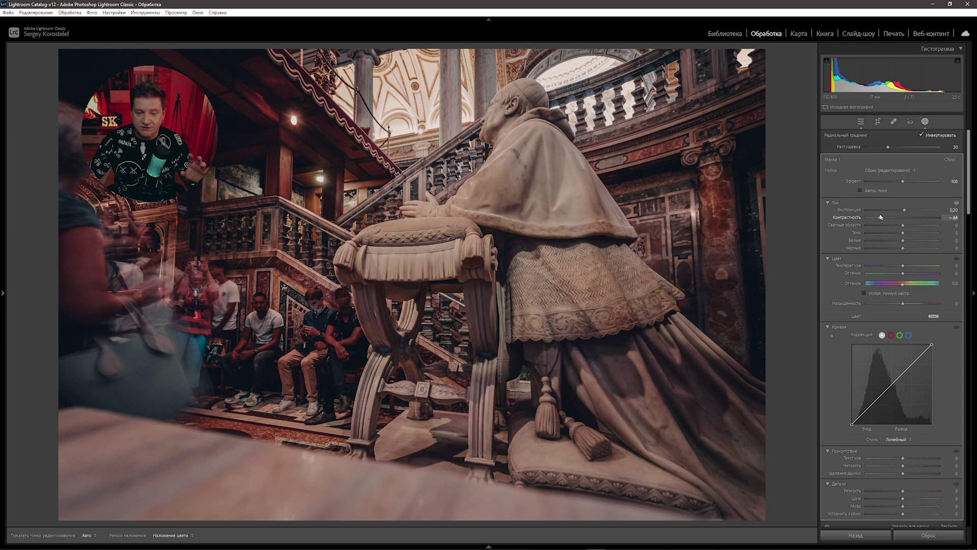
pyautogui.moveTo(881, 217); pyautogui.dragTo(879, 218)
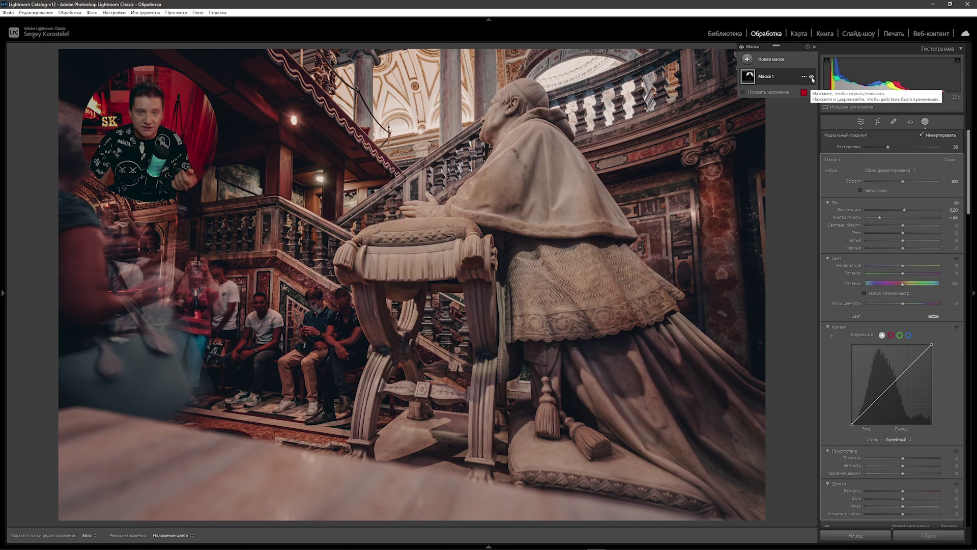
pyautogui.click(811, 77)
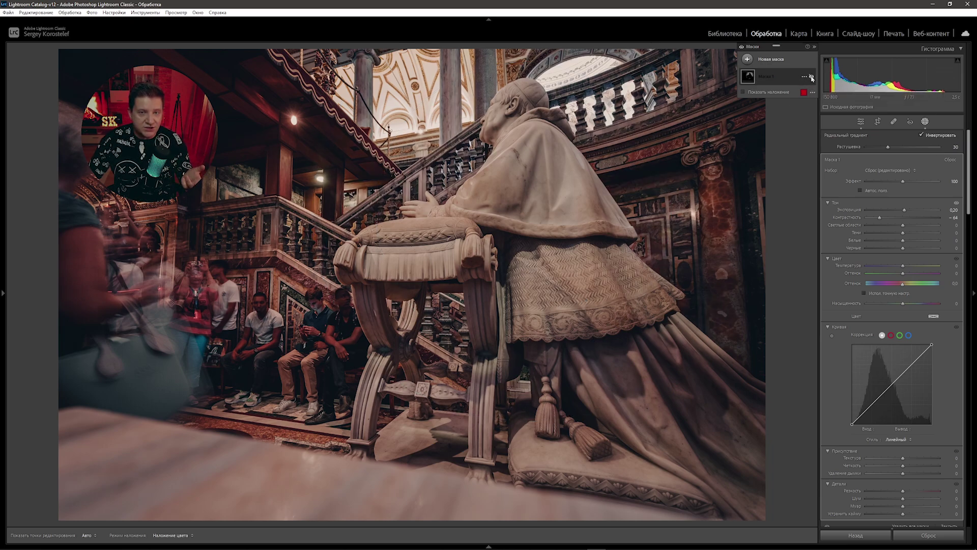
pyautogui.click(812, 78)
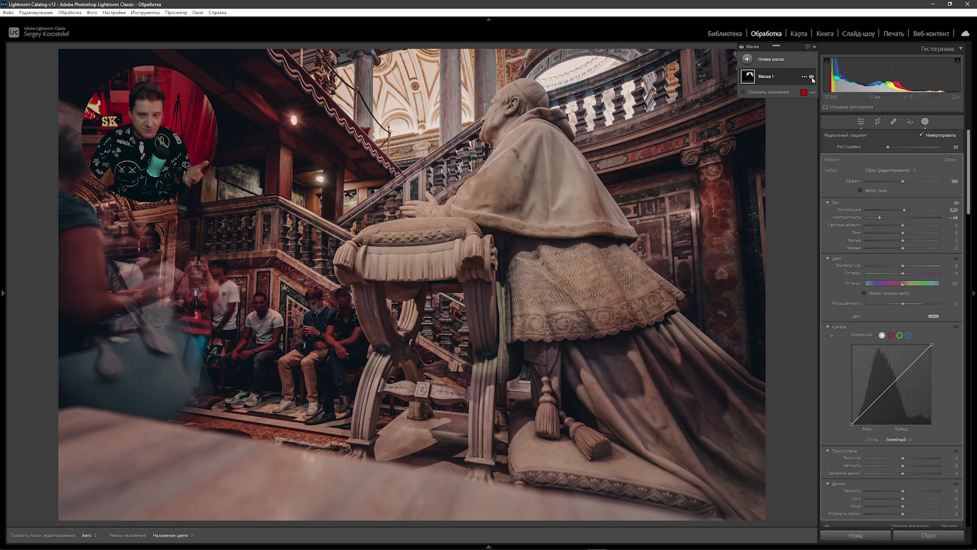
pyautogui.click(804, 77)
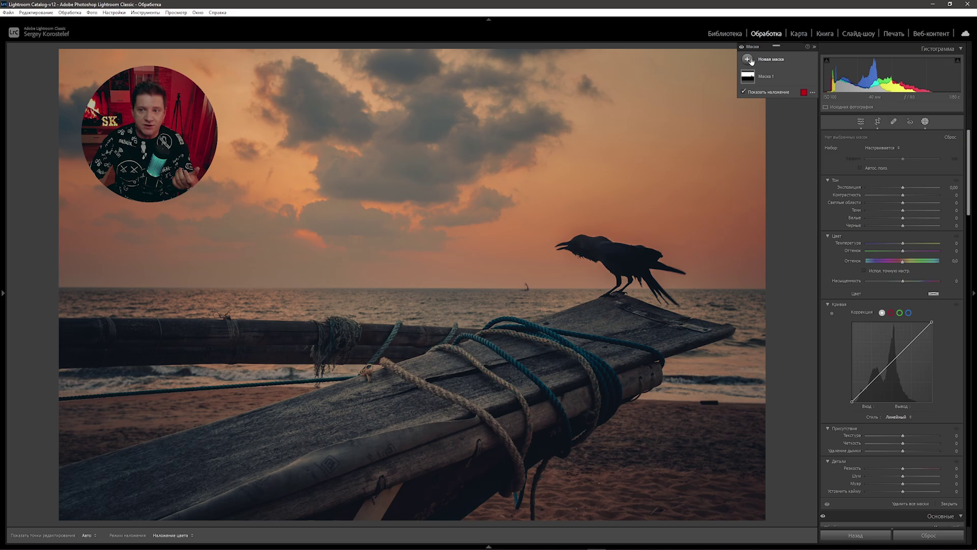
# On the crow sunset photo, collapse and re-expand the Masks panel and list new mask types.
pyautogui.click(815, 47)
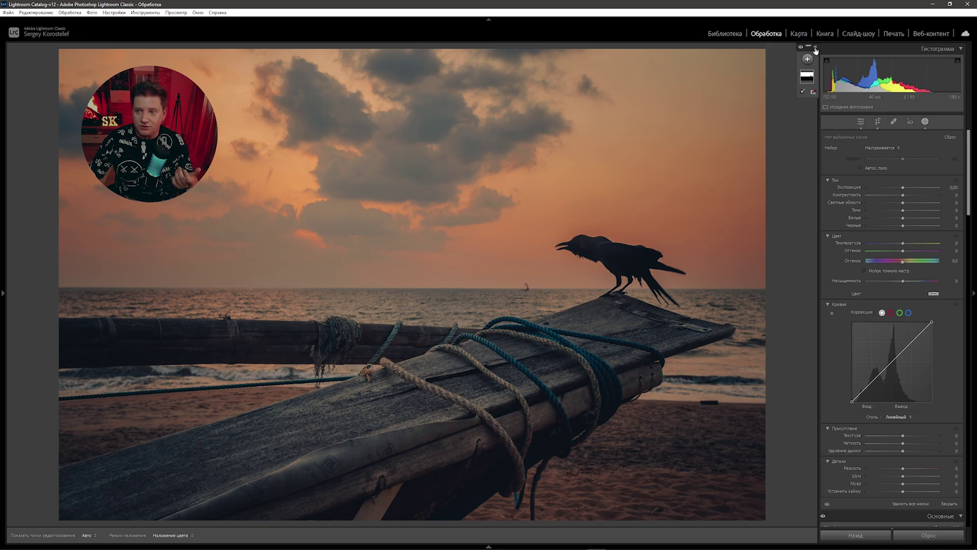
pyautogui.click(815, 47)
pyautogui.click(747, 60)
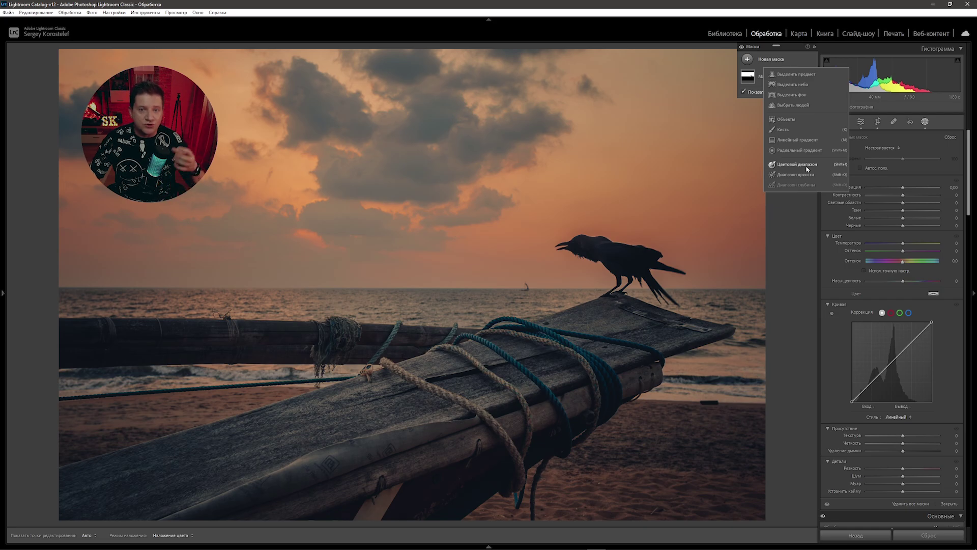
# Add a Color Range mask sampled from the orange sky, with a purple-blue overlay.
pyautogui.click(797, 164)
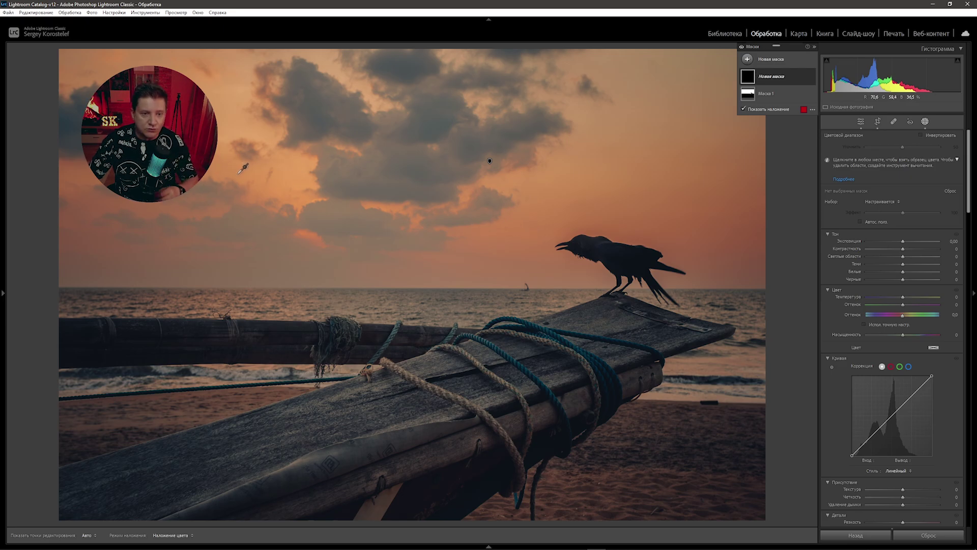
pyautogui.click(238, 174)
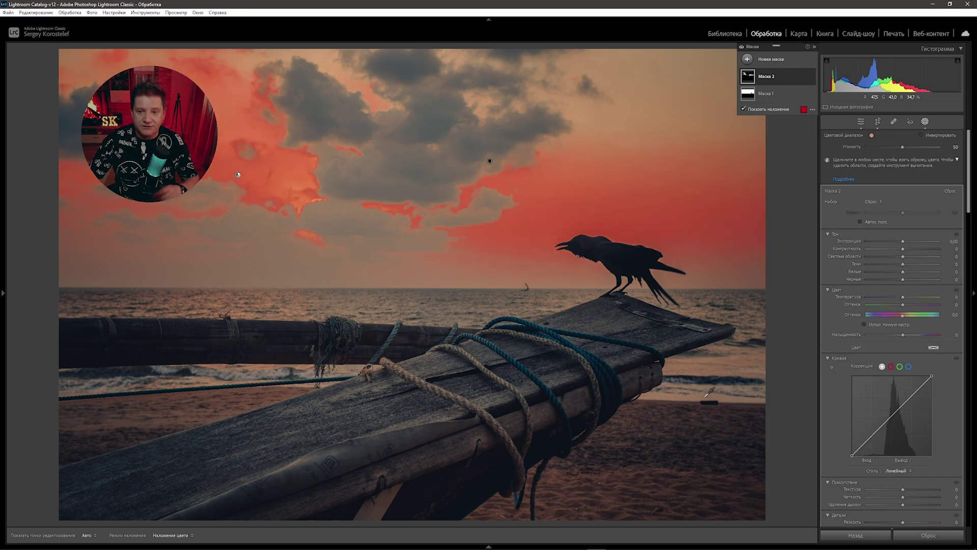
pyautogui.click(804, 109)
pyautogui.click(512, 261)
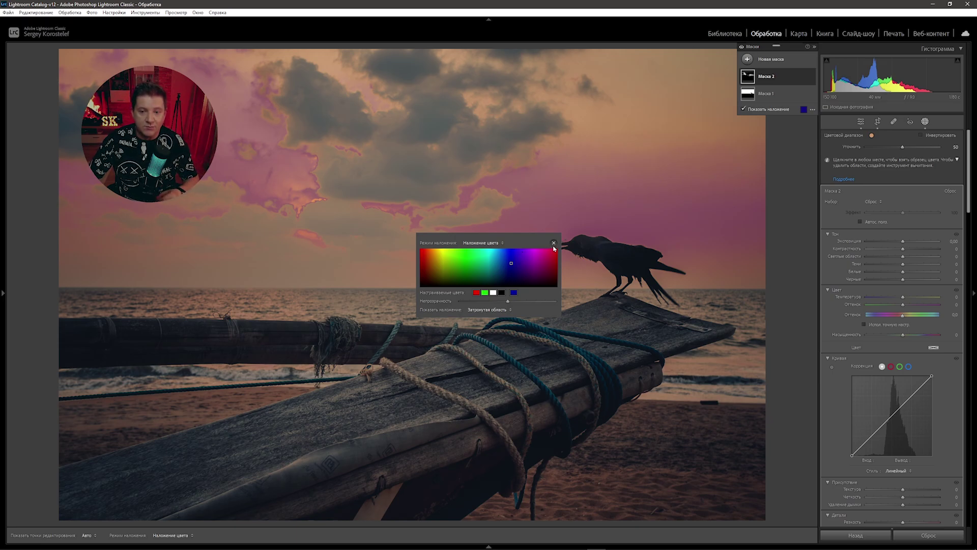
pyautogui.click(554, 244)
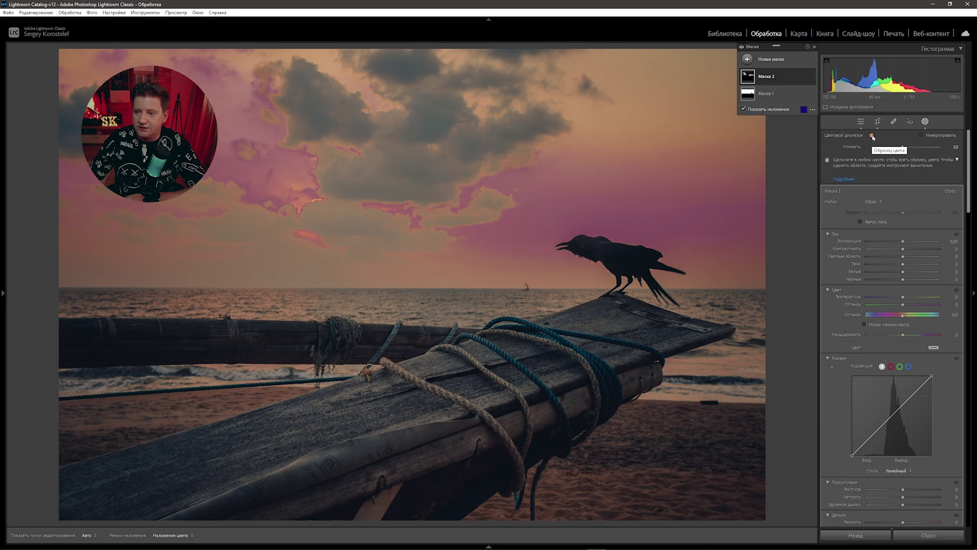
# Adjust the colour range Refine to 61 and hide the mask overlay.
pyautogui.hotkey('shift', 'w')
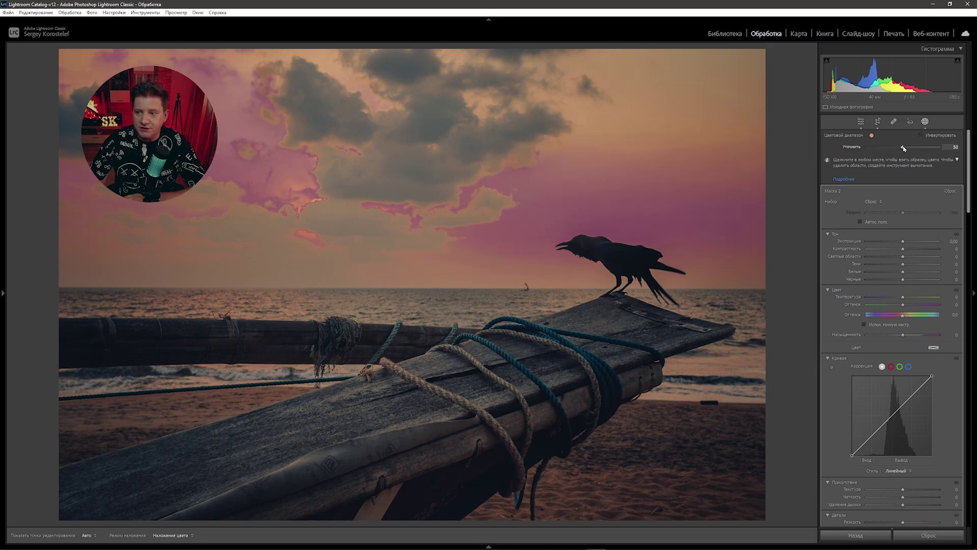
pyautogui.moveTo(903, 148); pyautogui.dragTo(894, 148)
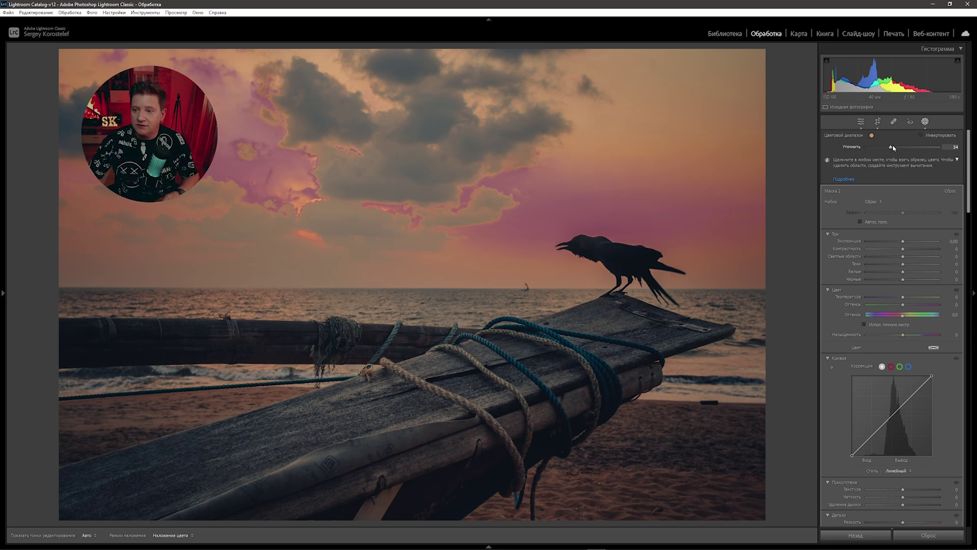
pyautogui.moveTo(890, 148); pyautogui.dragTo(909, 149)
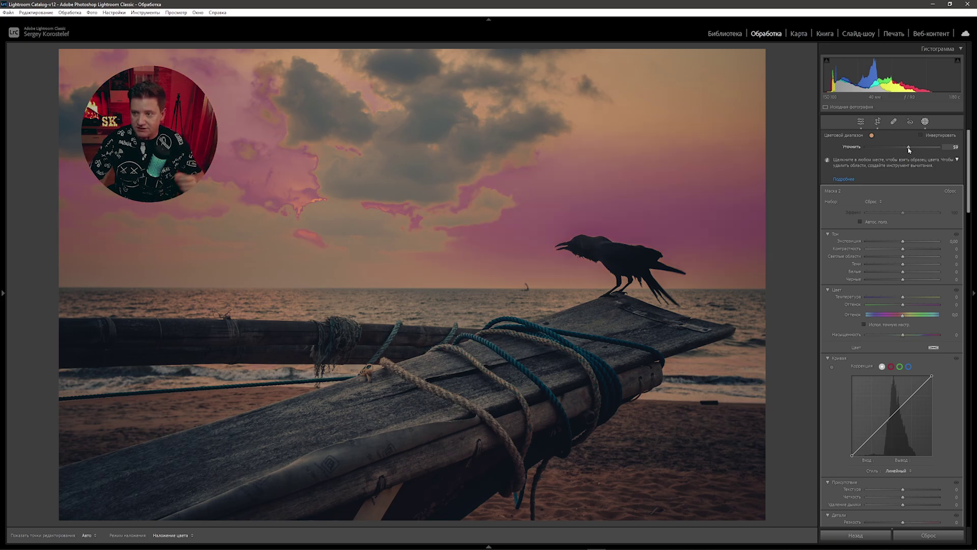
pyautogui.moveTo(909, 149); pyautogui.dragTo(913, 149)
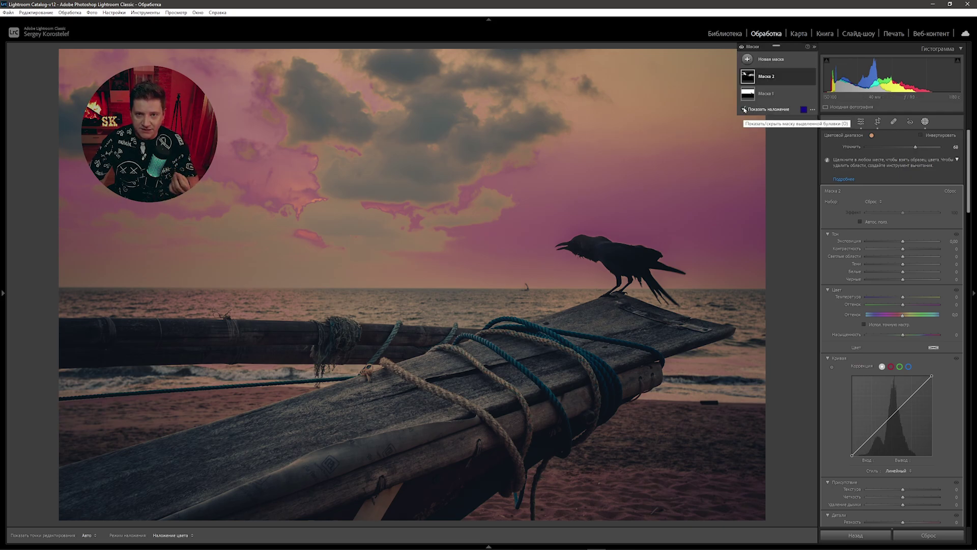
pyautogui.click(744, 109)
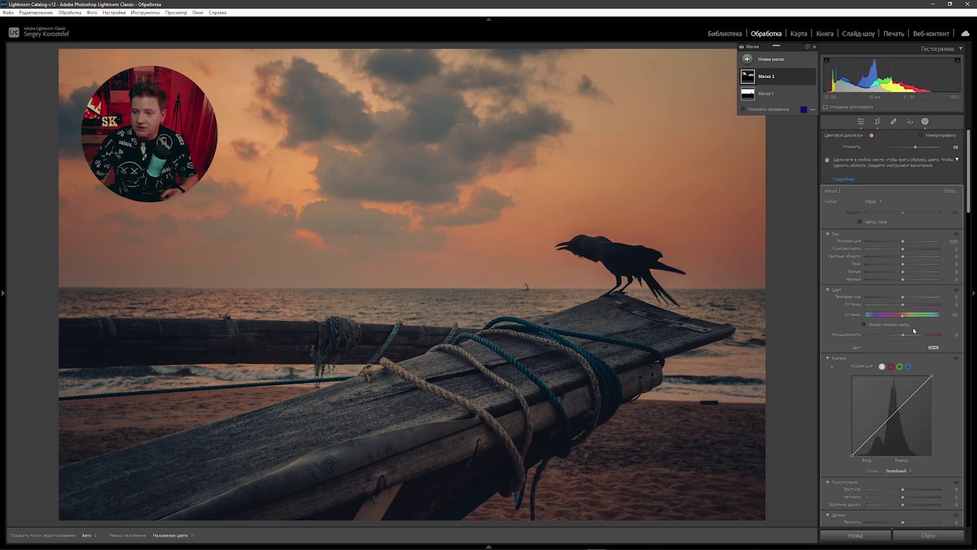
# Boost the masked sky's Saturation and warm its Temperature slightly.
pyautogui.moveTo(903, 335)
pyautogui.mouseDown()
pyautogui.moveTo(940, 337)
pyautogui.moveTo(919, 335)
pyautogui.mouseUp()
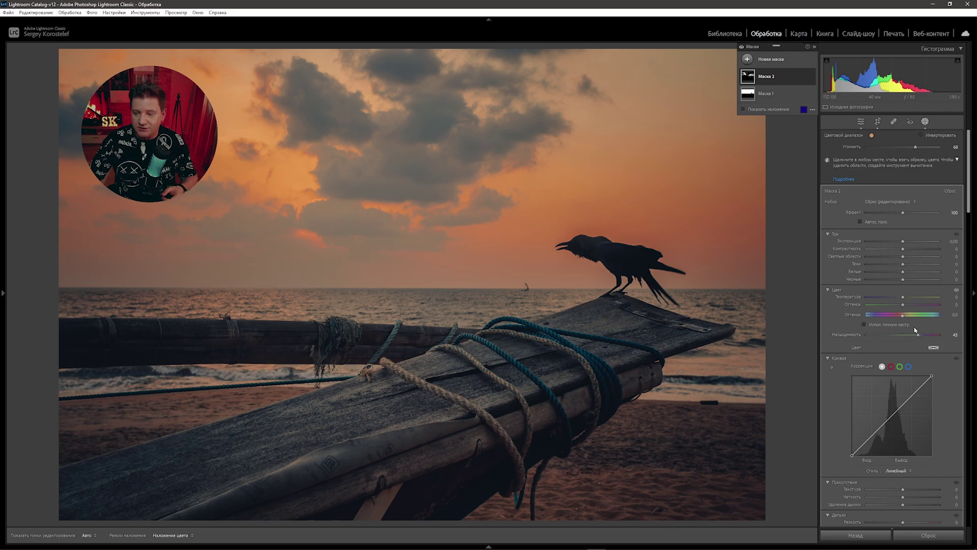
pyautogui.moveTo(903, 297); pyautogui.dragTo(915, 305)
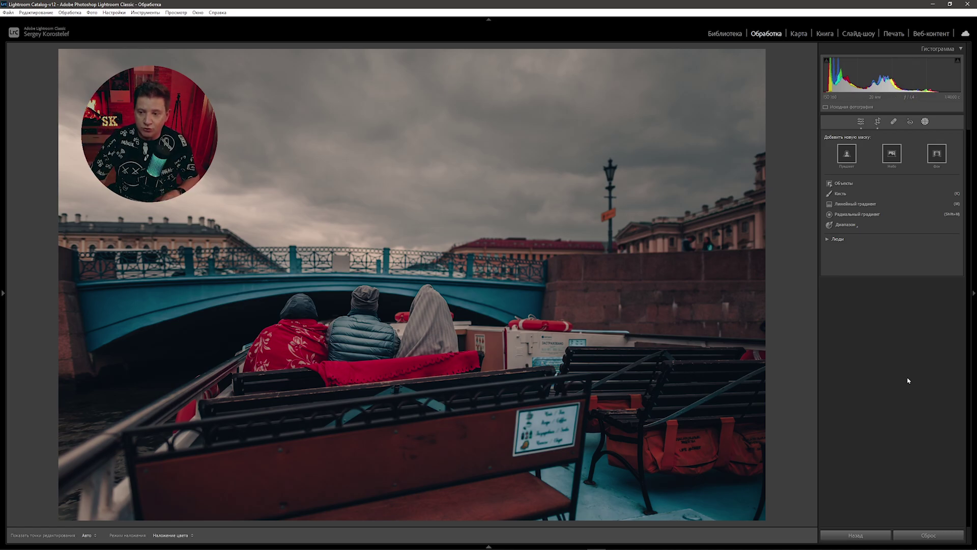
# Add a Luminance Range mask to the boat photo, sampling the sky's brightness.
pyautogui.click(855, 225)
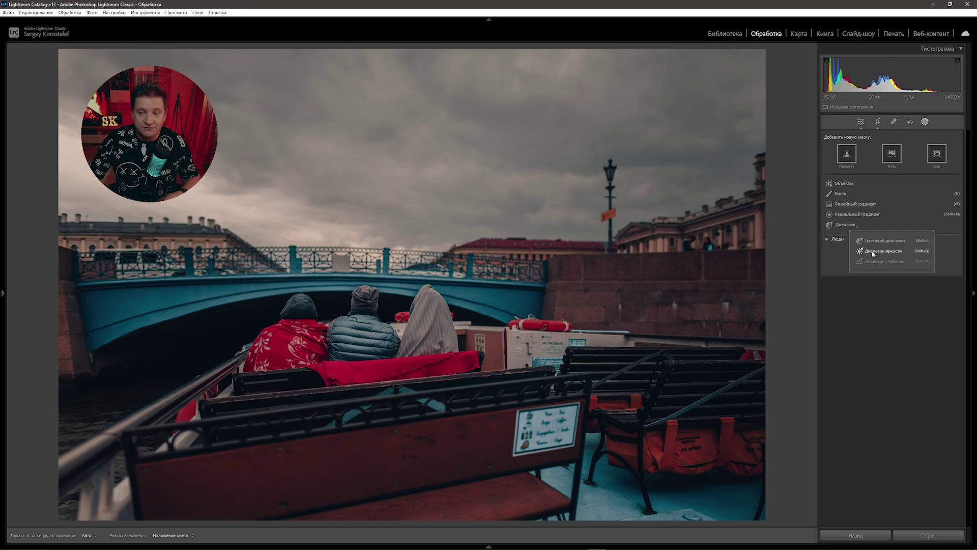
pyautogui.click(872, 251)
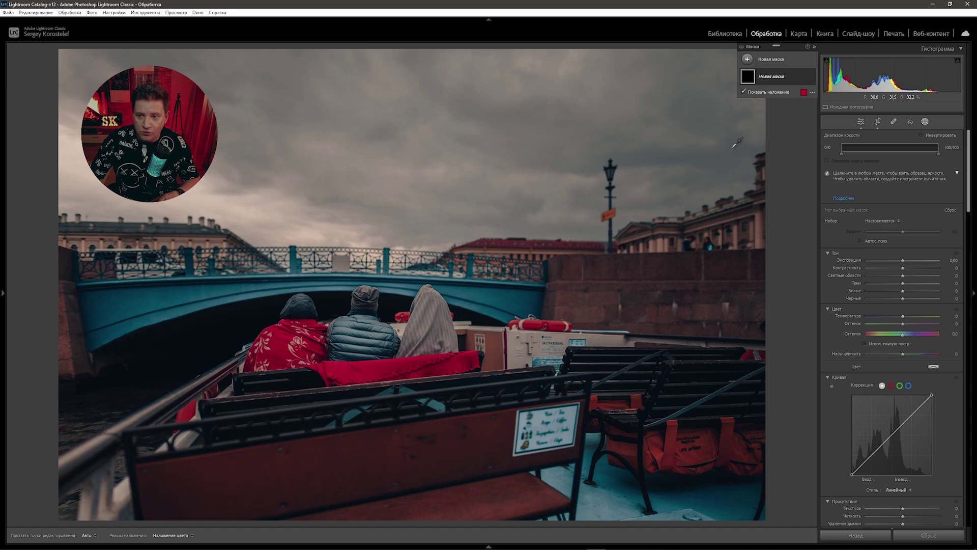
pyautogui.click(702, 163)
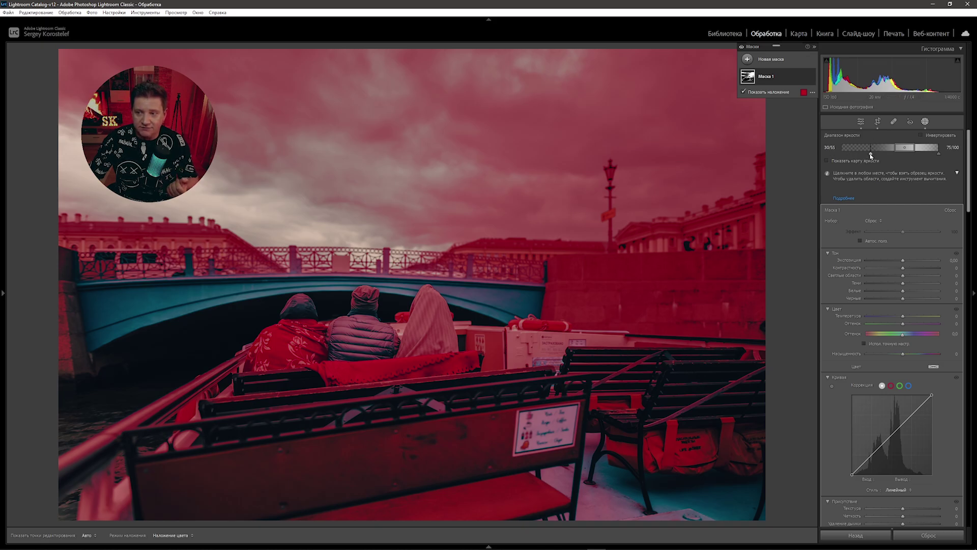
# Narrow the luminance range and feathering to about 57–77, mainly sky and buildings.
pyautogui.moveTo(870, 155); pyautogui.dragTo(889, 156)
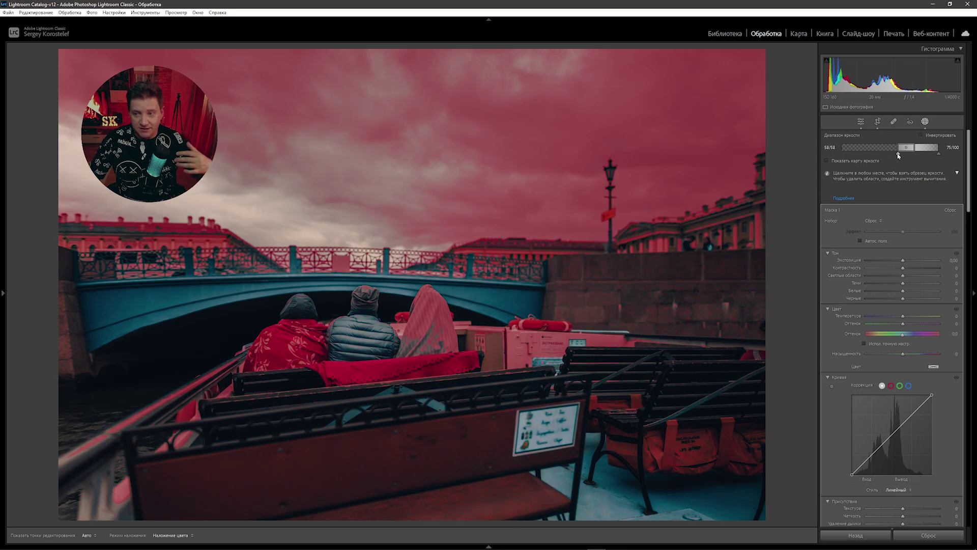
pyautogui.moveTo(893, 155); pyautogui.dragTo(897, 155)
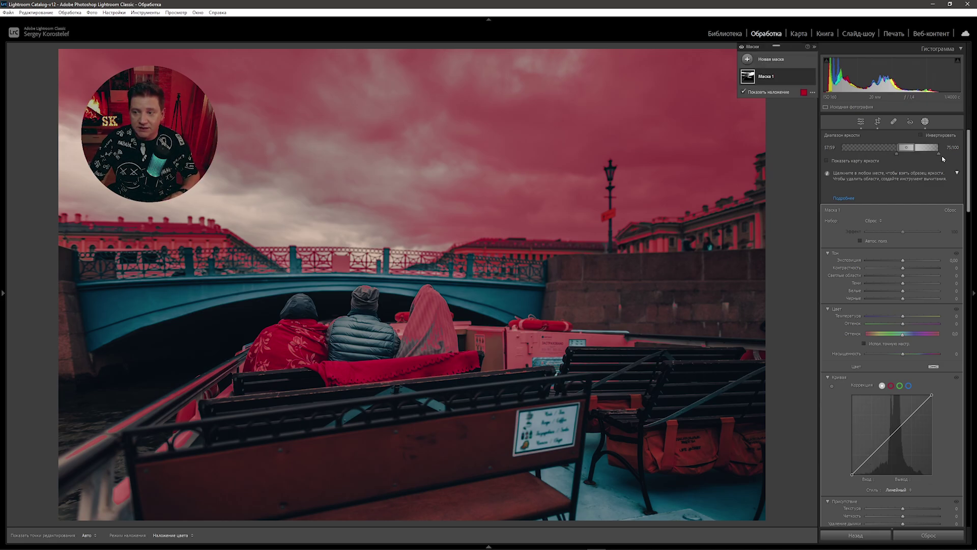
pyautogui.moveTo(939, 153); pyautogui.dragTo(930, 154)
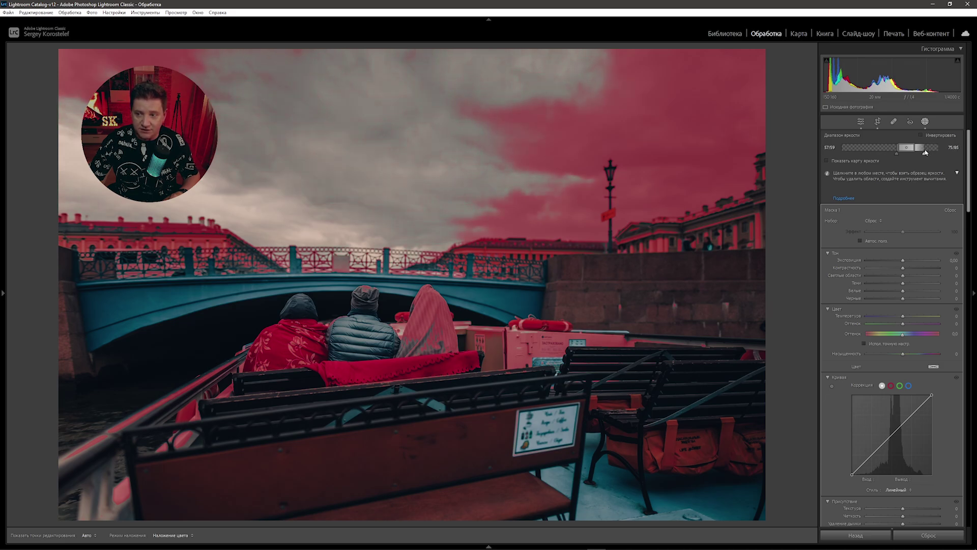
pyautogui.moveTo(925, 152); pyautogui.dragTo(905, 152)
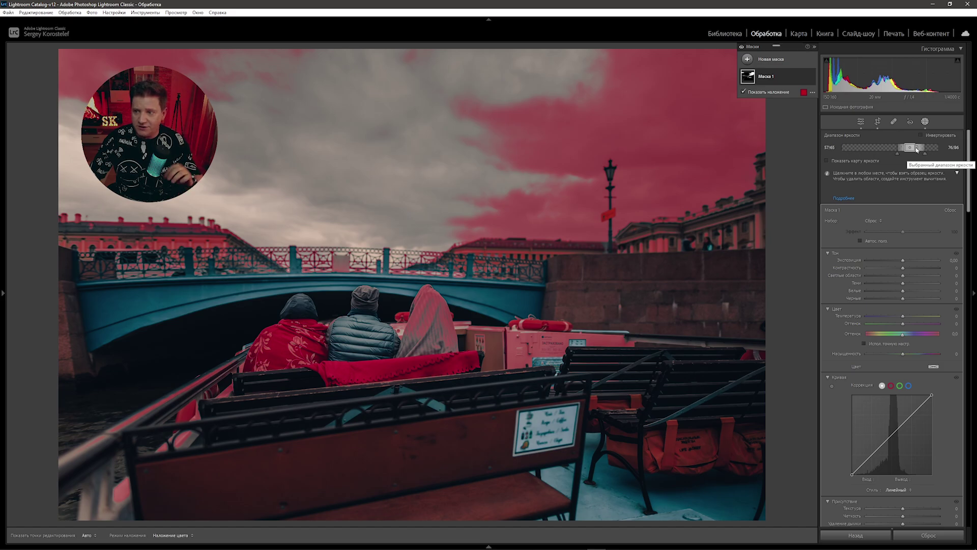
pyautogui.moveTo(916, 149); pyautogui.dragTo(916, 150)
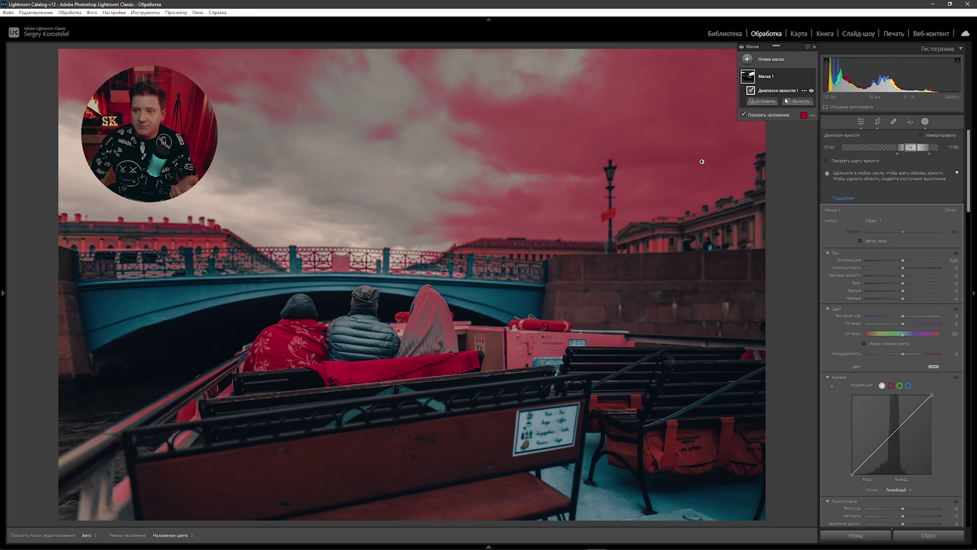
# Brush-subtract the seated passengers and white deck box from the sky mask.
pyautogui.click(799, 102)
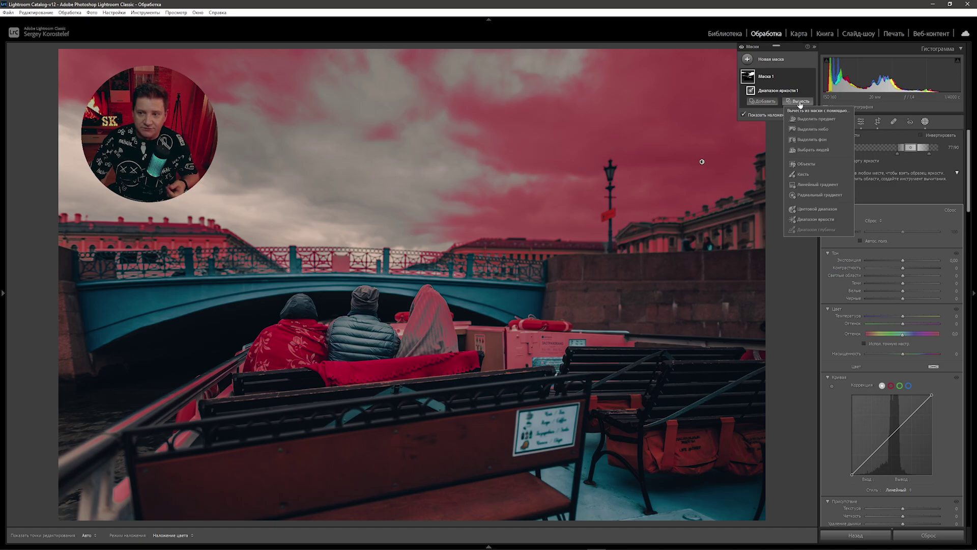
pyautogui.click(803, 174)
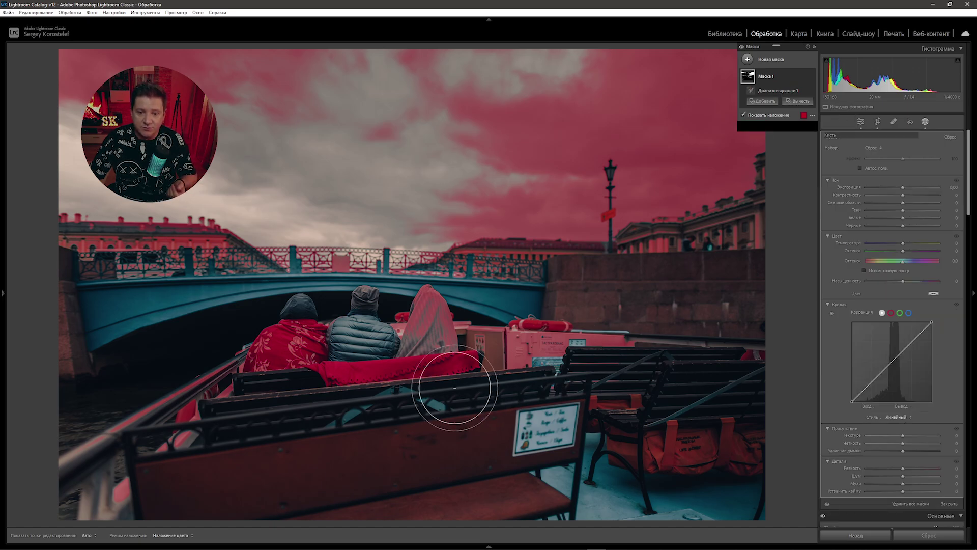
pyautogui.moveTo(454, 356); pyautogui.dragTo(432, 309)
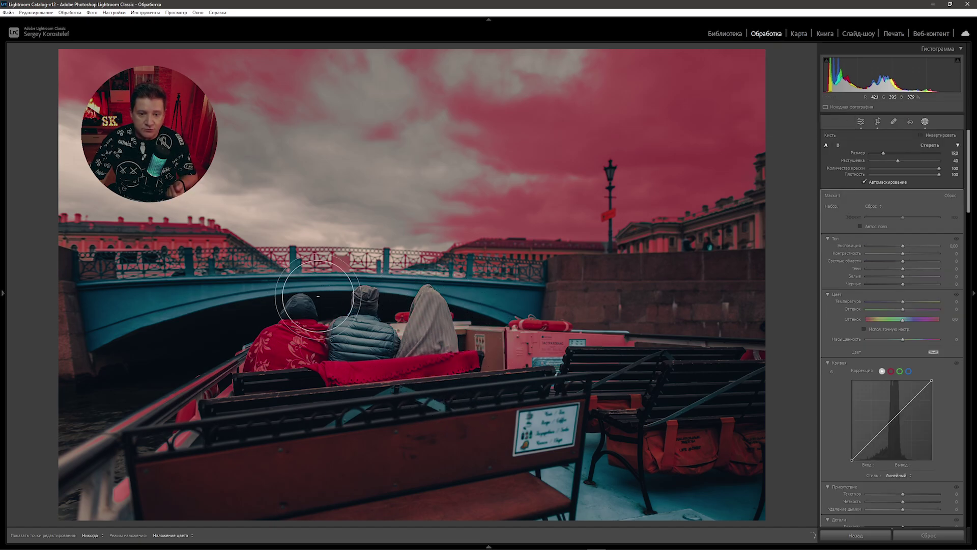
pyautogui.moveTo(539, 354); pyautogui.dragTo(503, 359)
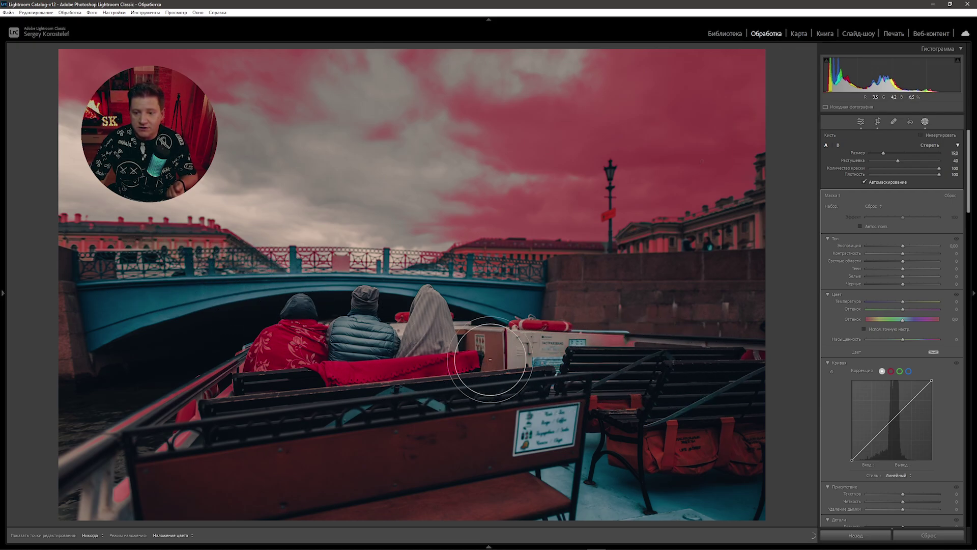
# Hide the mask overlay and raise the masked sky's Contrast to 30.
pyautogui.press('h')
pyautogui.press('o')
pyautogui.moveTo(904, 256)
pyautogui.mouseDown()
pyautogui.moveTo(913, 252)
pyautogui.moveTo(902, 248)
pyautogui.mouseUp()
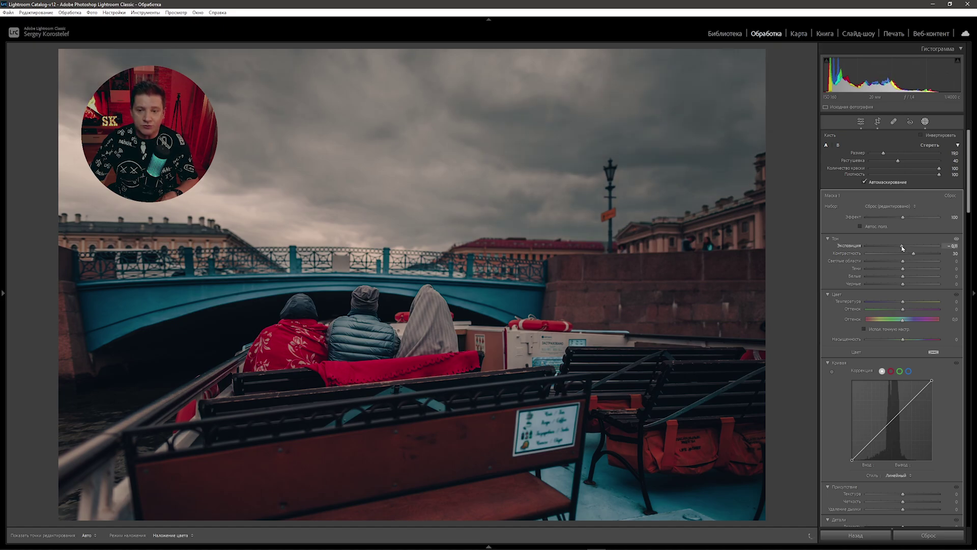